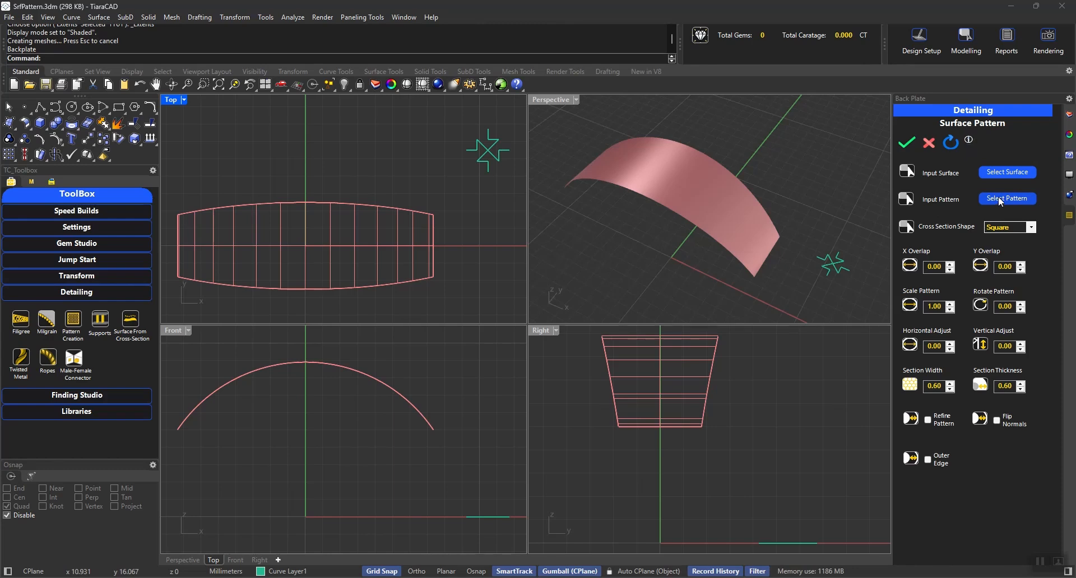
- Assign the curved band as the input surface and the four star-shaped curves as the input pattern
click(1006, 171)
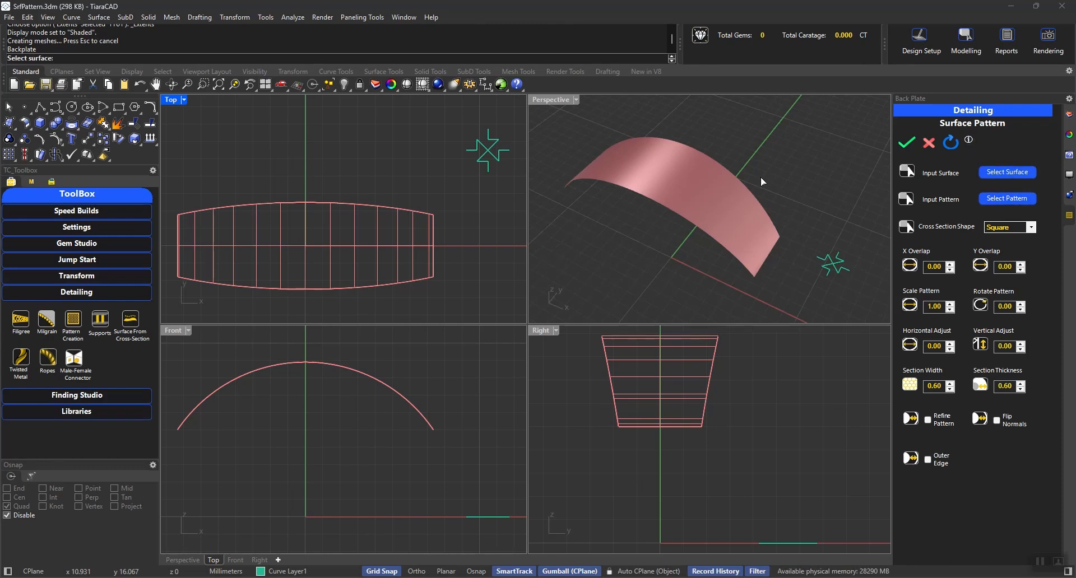
click(698, 179)
click(996, 200)
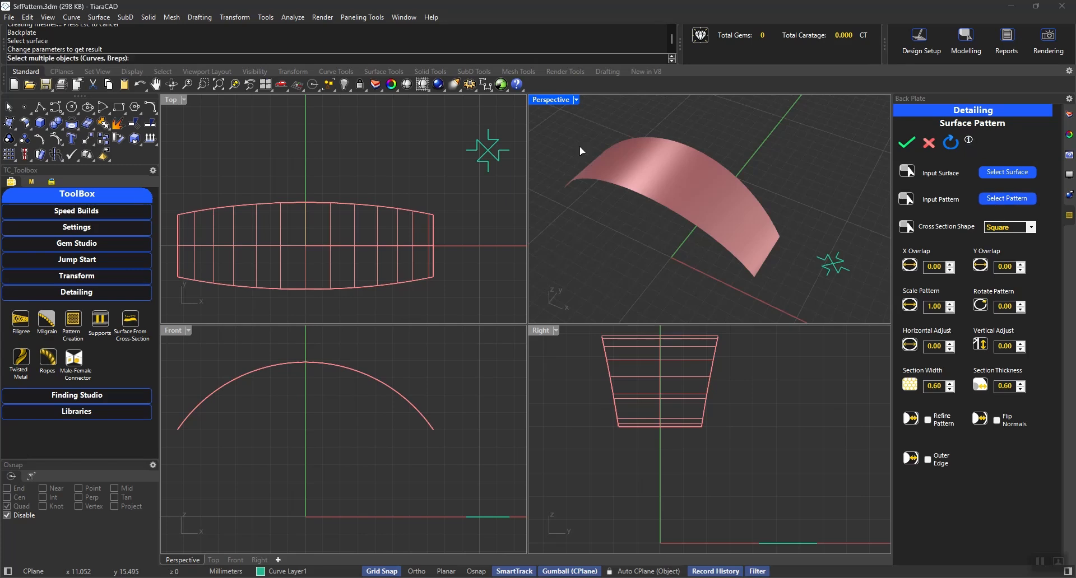
drag(450, 130, 520, 172)
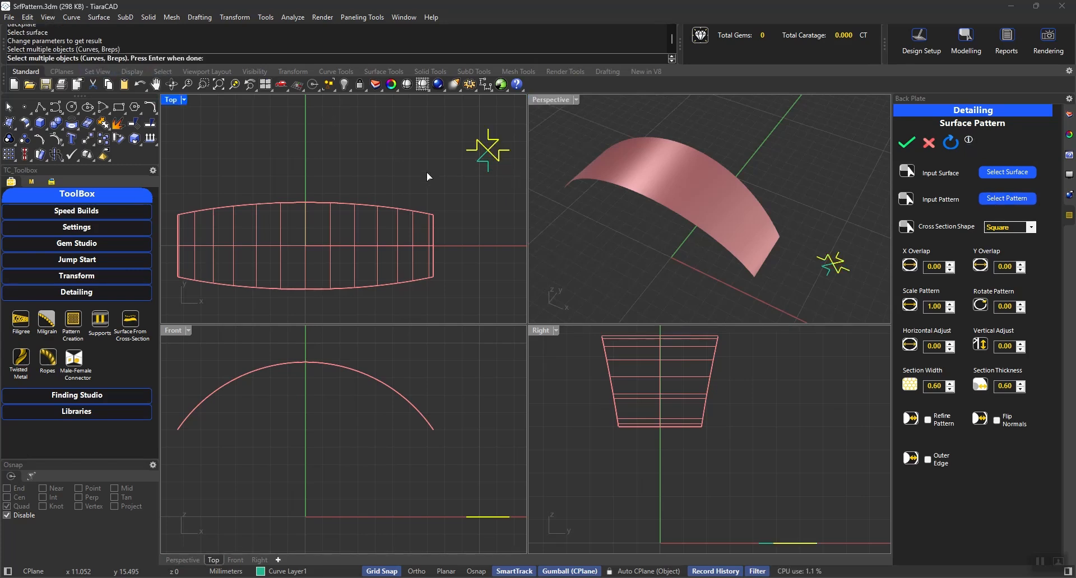
click(485, 162)
key(Return)
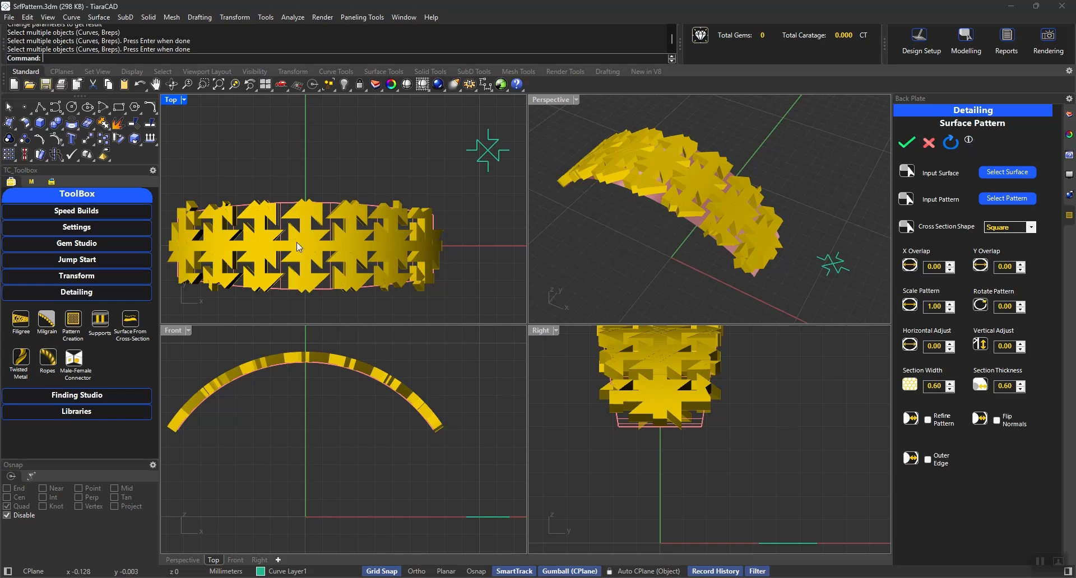
- Set both the section width and the section thickness of the surface pattern to 0.35
double_click(940, 384)
text(.35)
click(1009, 386)
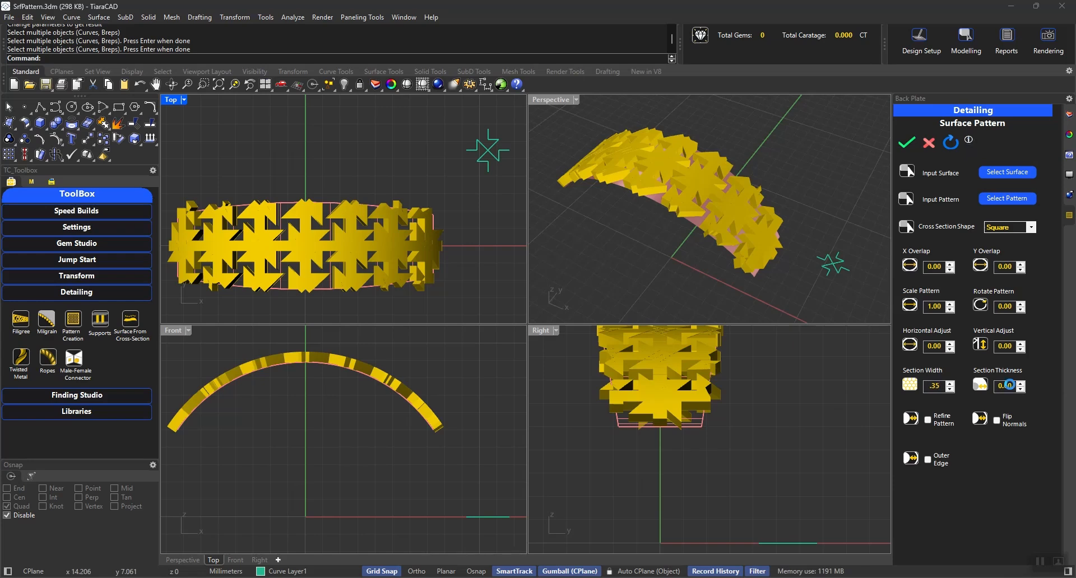
double_click(1009, 386)
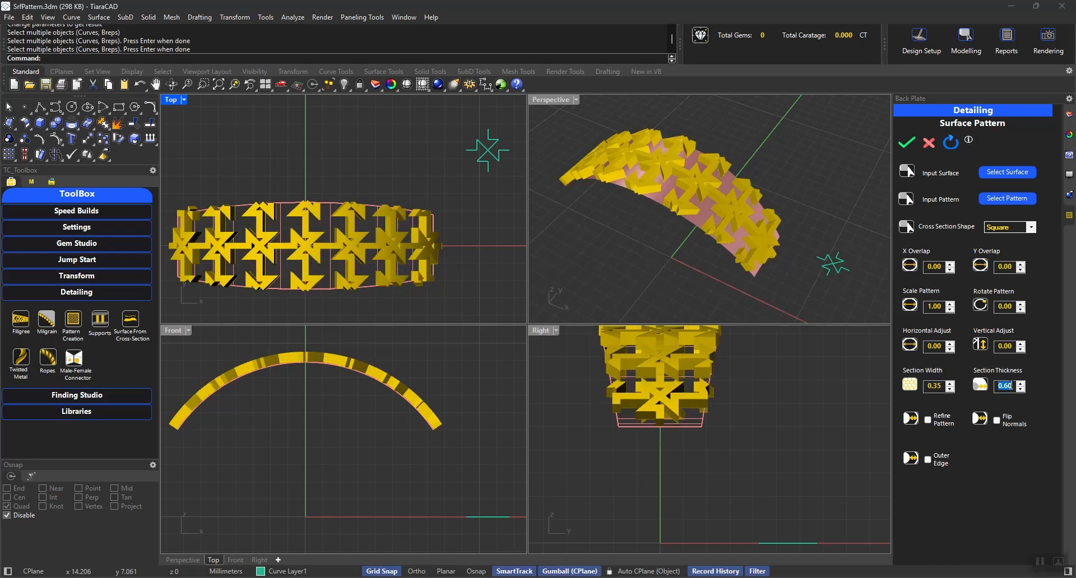
text(.35)
key(Return)
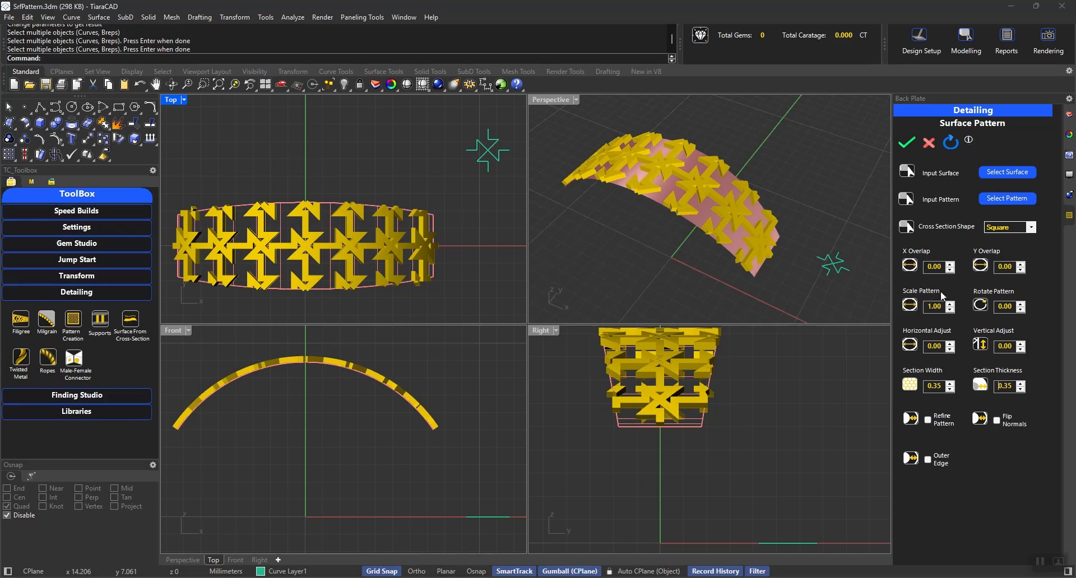
- Set the pattern scale to 1.5 and enable the outer edge around the band
double_click(941, 307)
text(1.5)
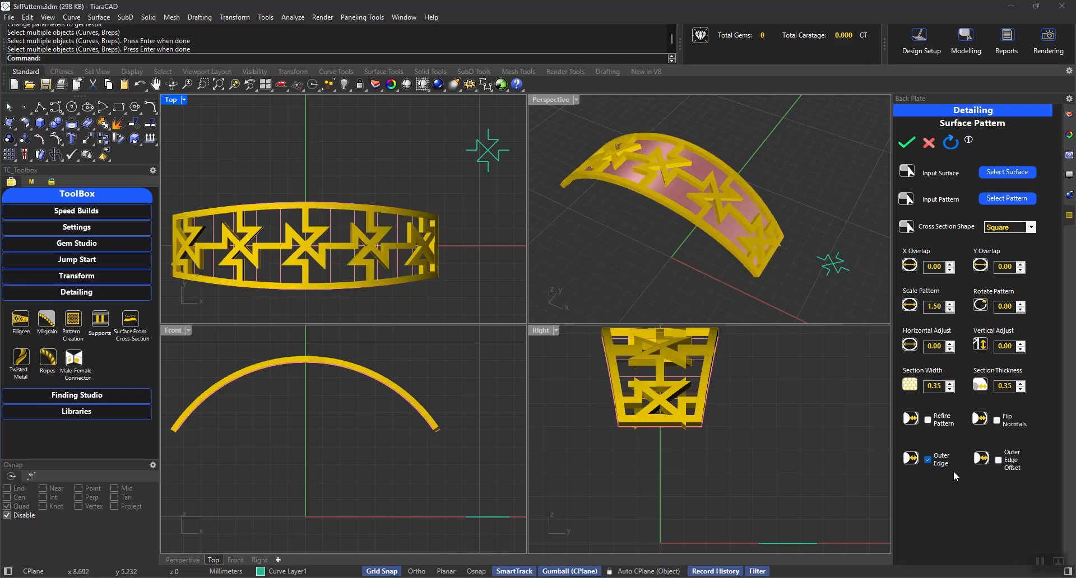
right_drag(770, 241, 888, 232)
scroll(743, 174, up, 6)
scroll(752, 228, down, 8)
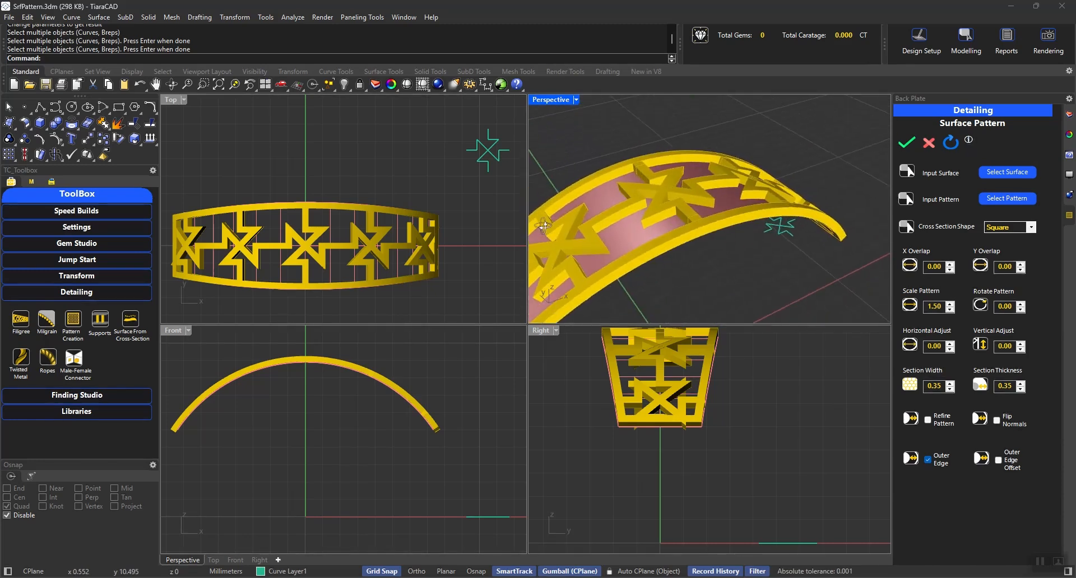
- Try the Circle cross section shape on the pattern, and return it to Square
click(996, 232)
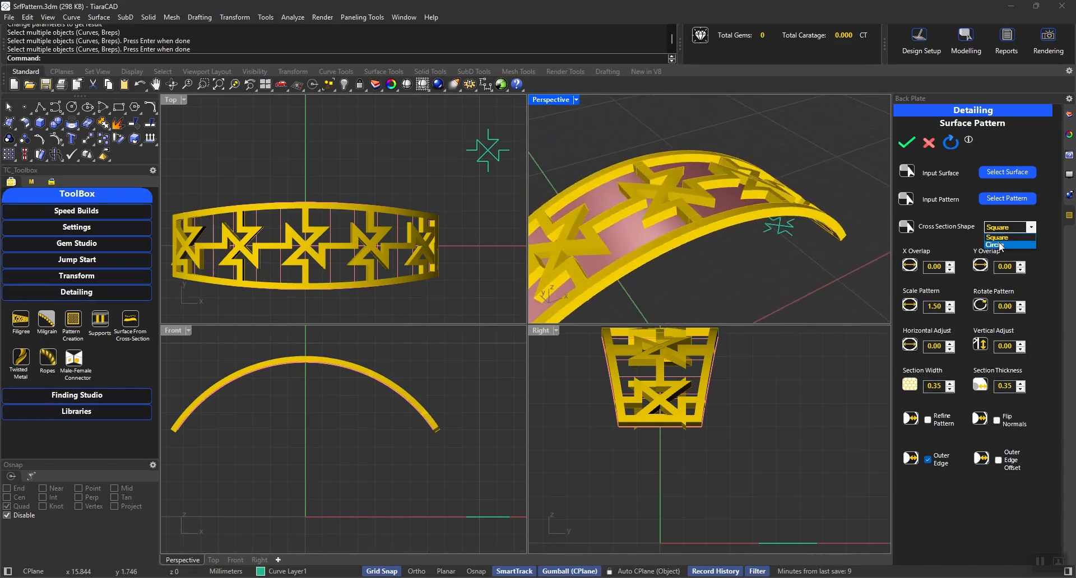
click(997, 245)
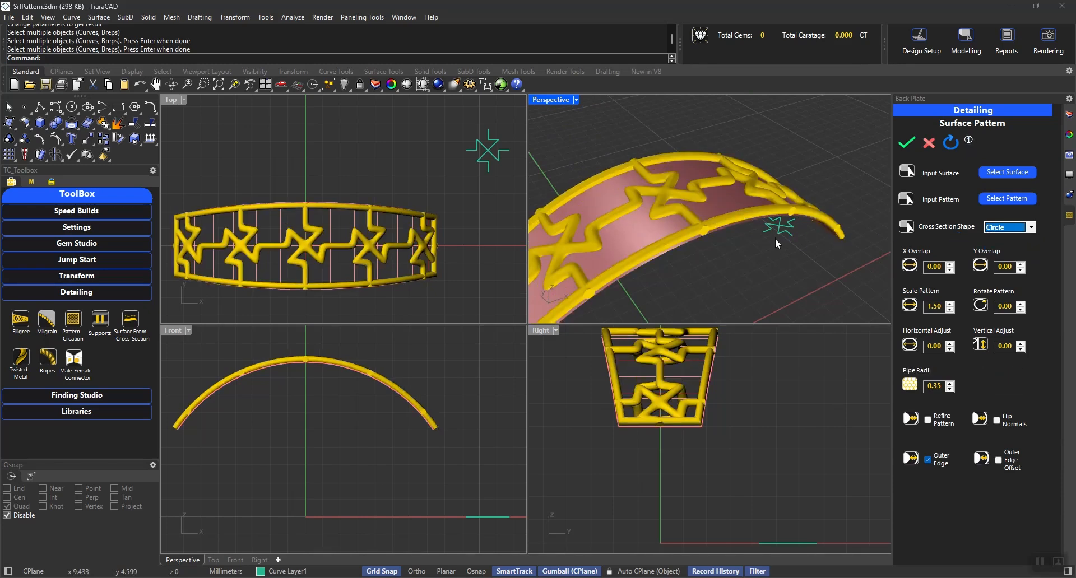
click(1004, 227)
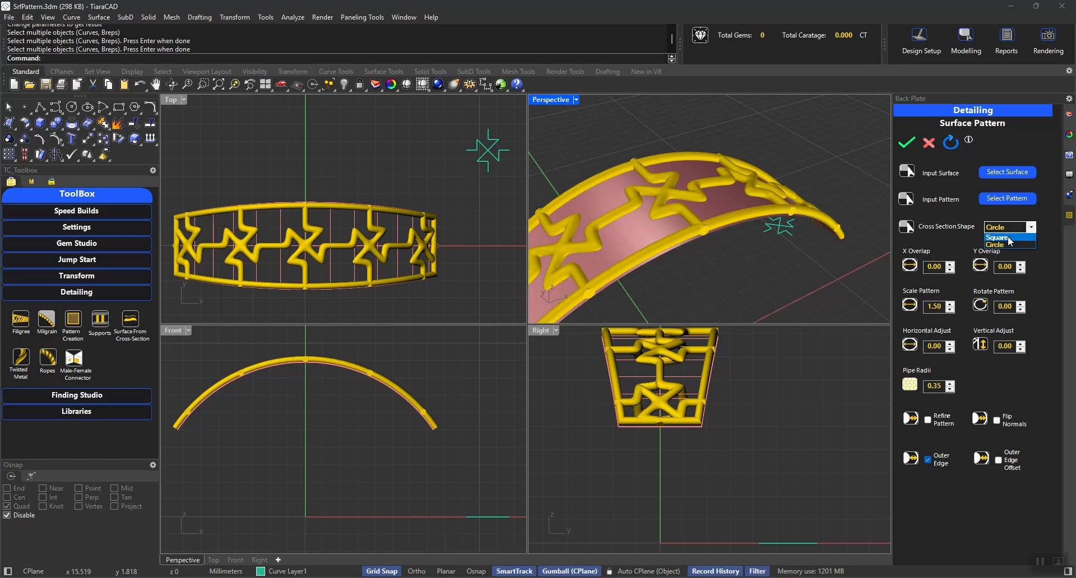
click(995, 238)
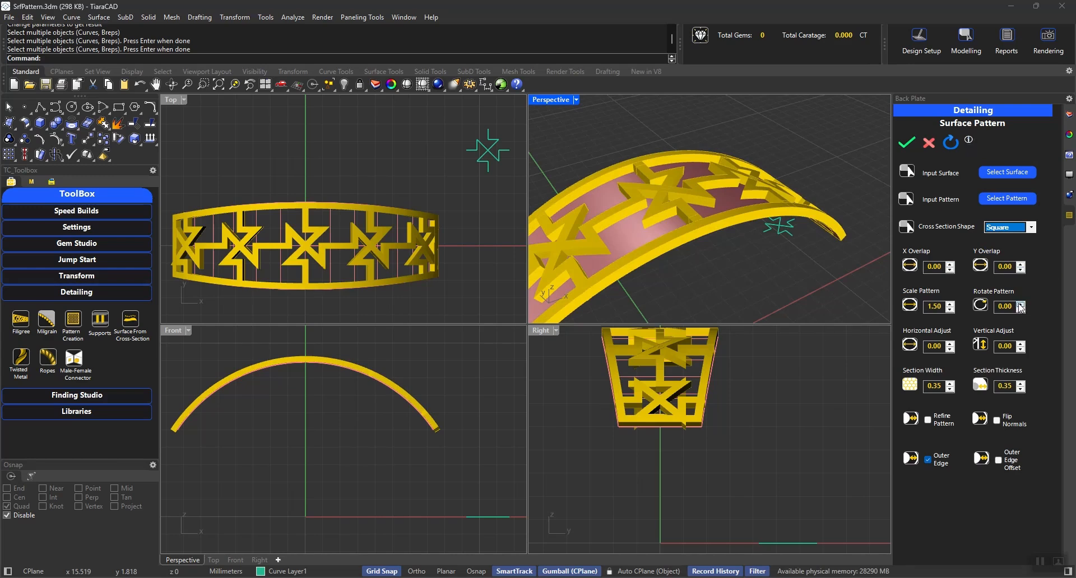
- Set the horizontal adjust and the vertical adjust of the pattern to 0.05 each
click(950, 344)
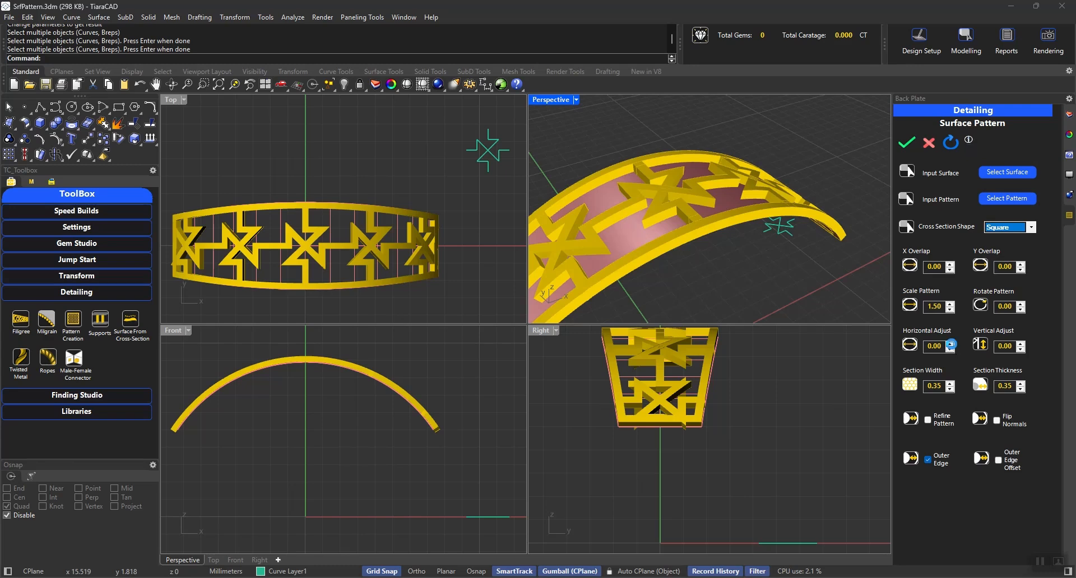
click(1019, 343)
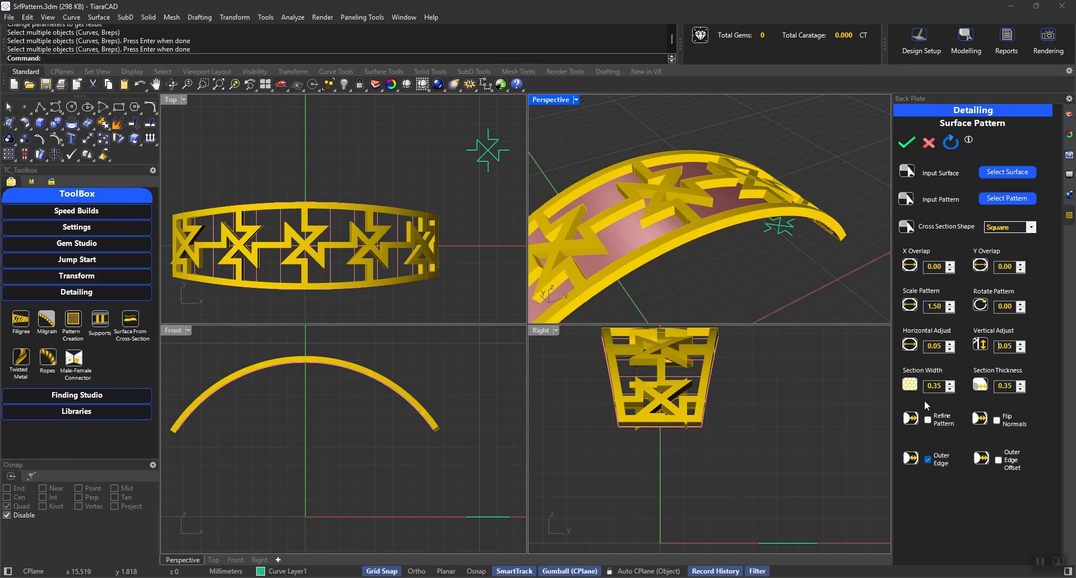
- Try flipping the pattern's normals to the inner side of the surface, and turn the flip off again
click(996, 420)
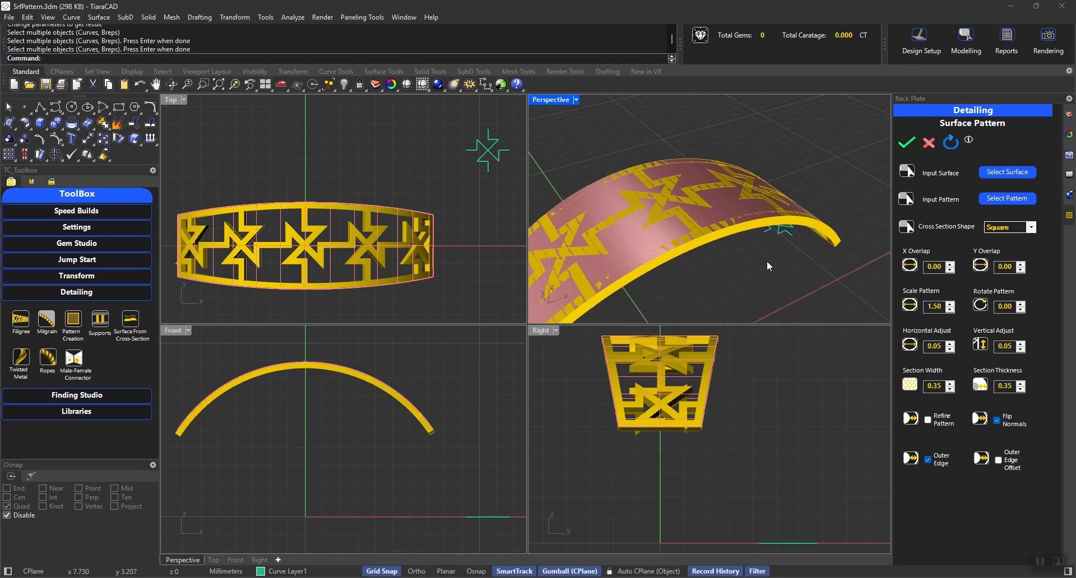
right_drag(769, 266, 734, 282)
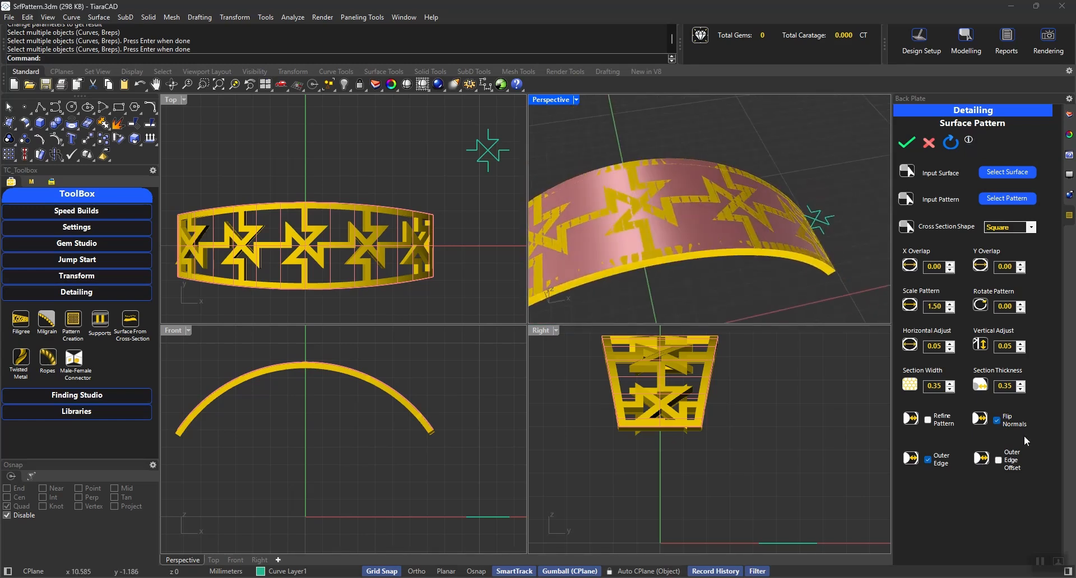
click(1002, 420)
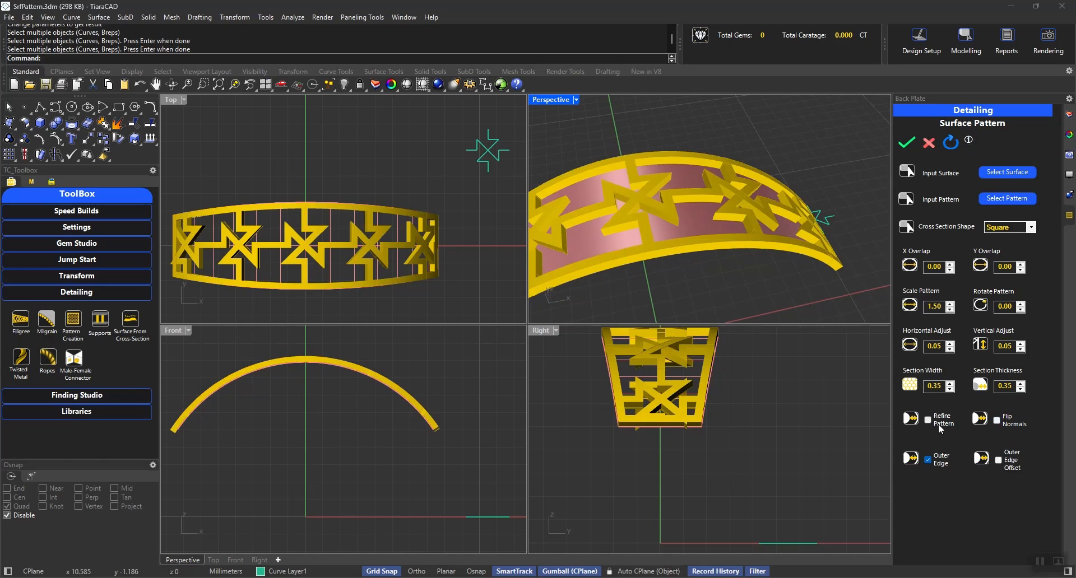
- Enable the outer edge offset and accept the surface pattern to generate the final geometry
click(996, 461)
right_drag(849, 245, 813, 237)
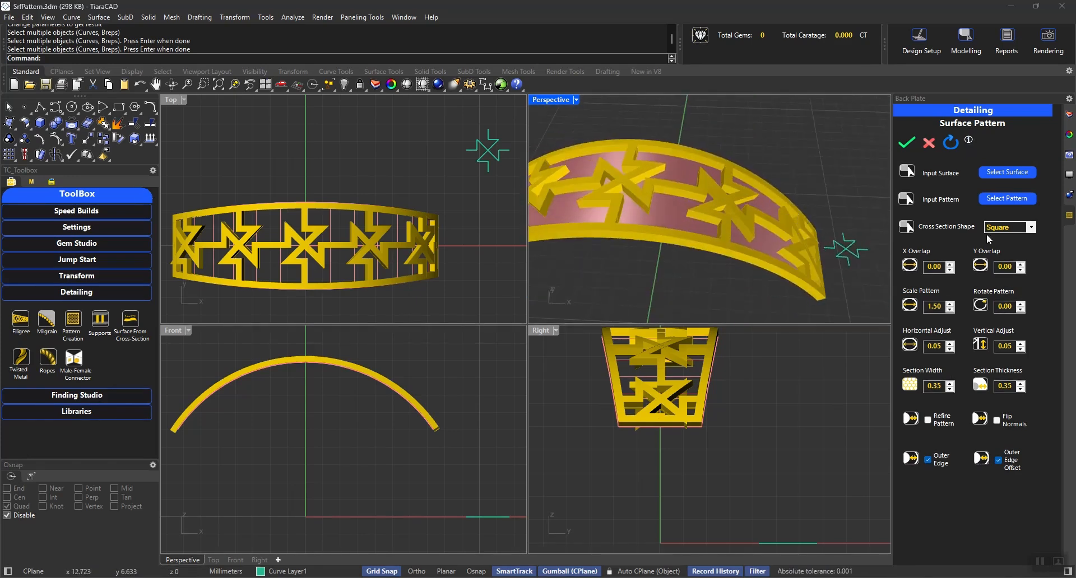
click(907, 143)
right_drag(805, 197, 710, 173)
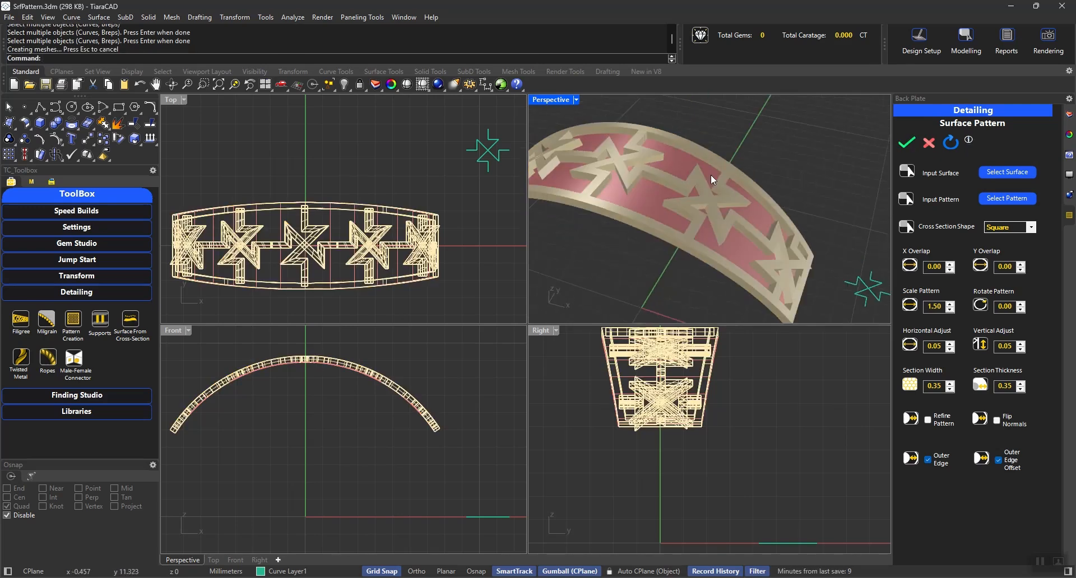
- Inspect how the generated pattern solids select together and how they look on the curved band
click(701, 184)
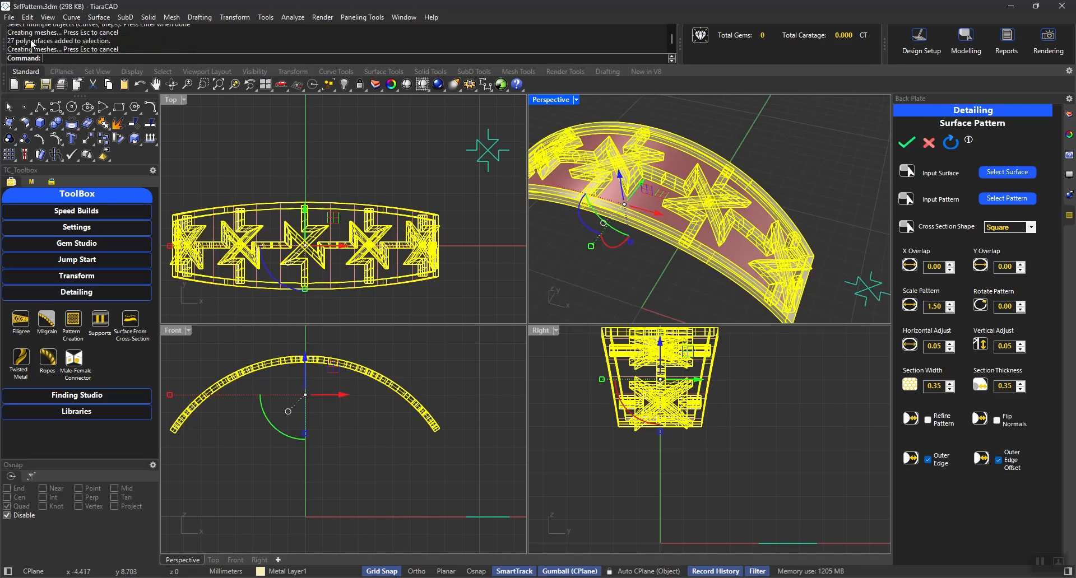
key(Escape)
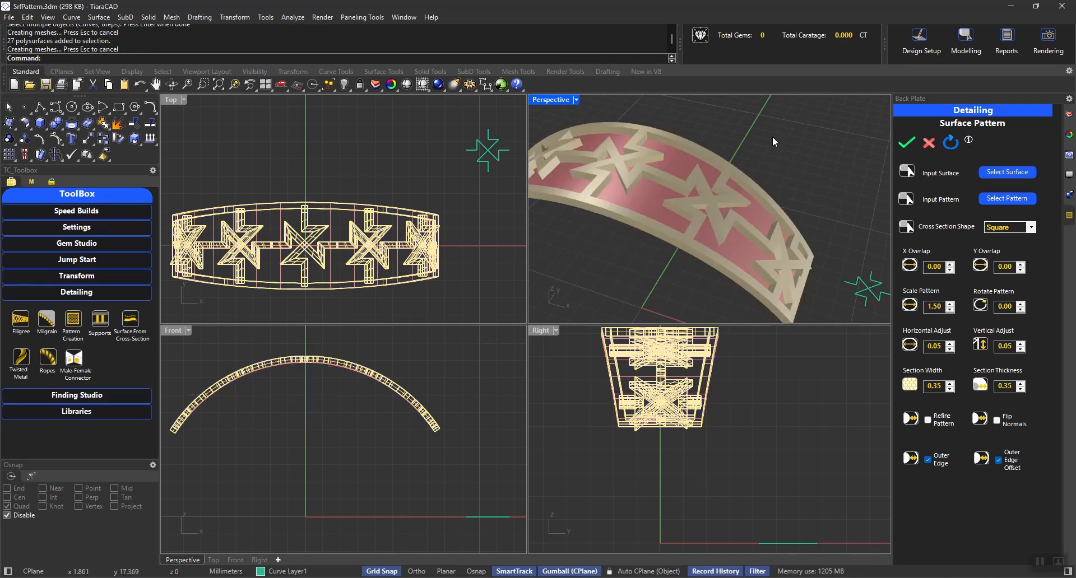
right_drag(822, 163, 779, 176)
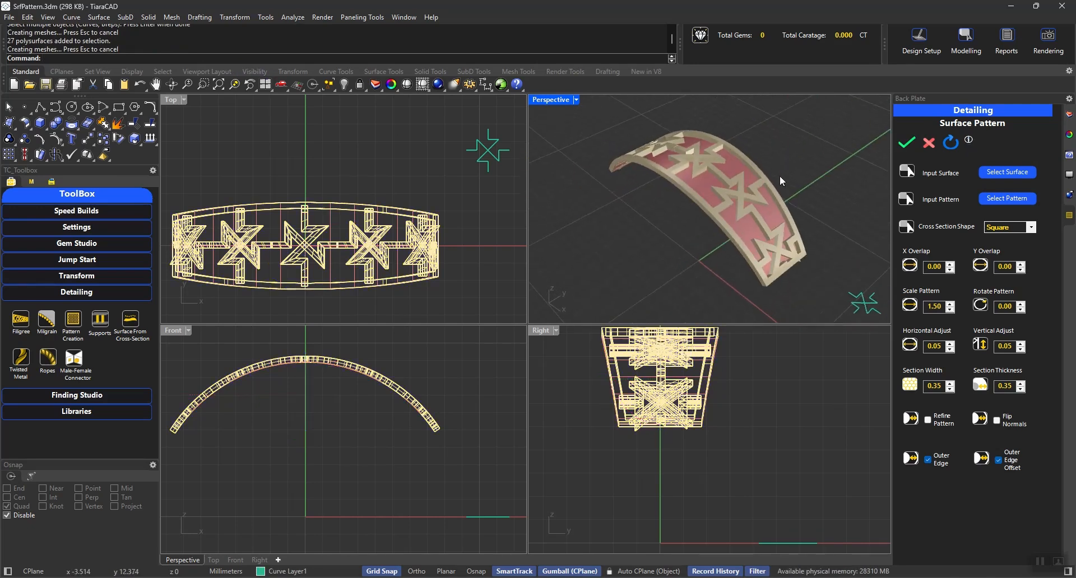
key(ctrl+a)
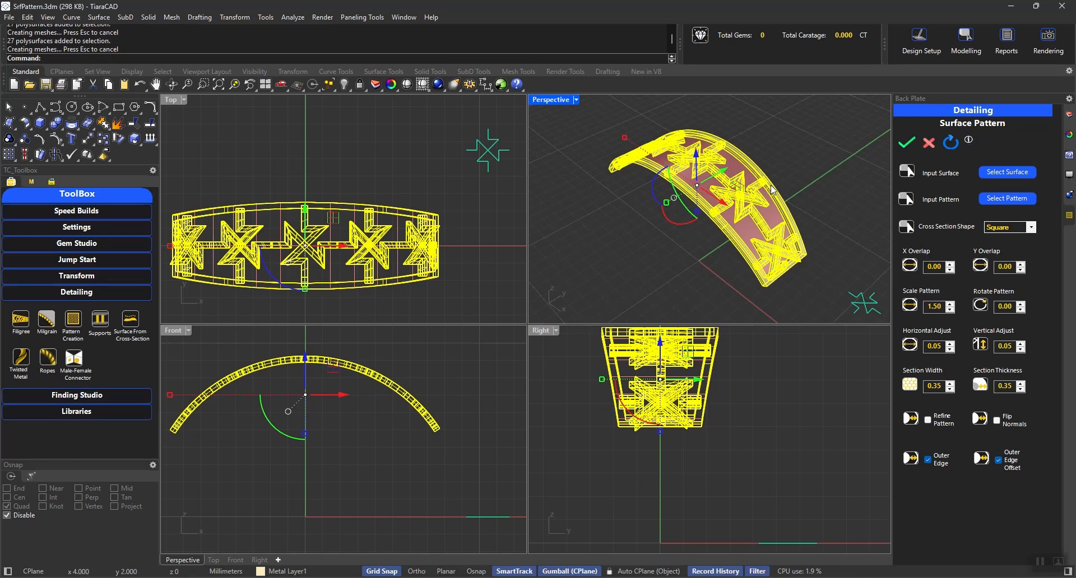
key(Escape)
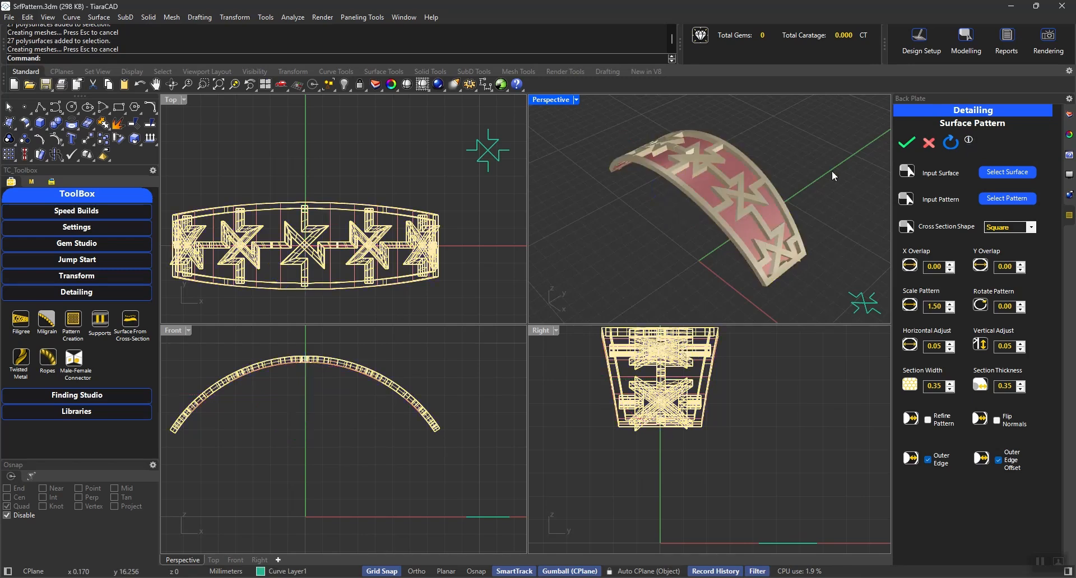
- Select all objects in the model and hide them
click(500, 233)
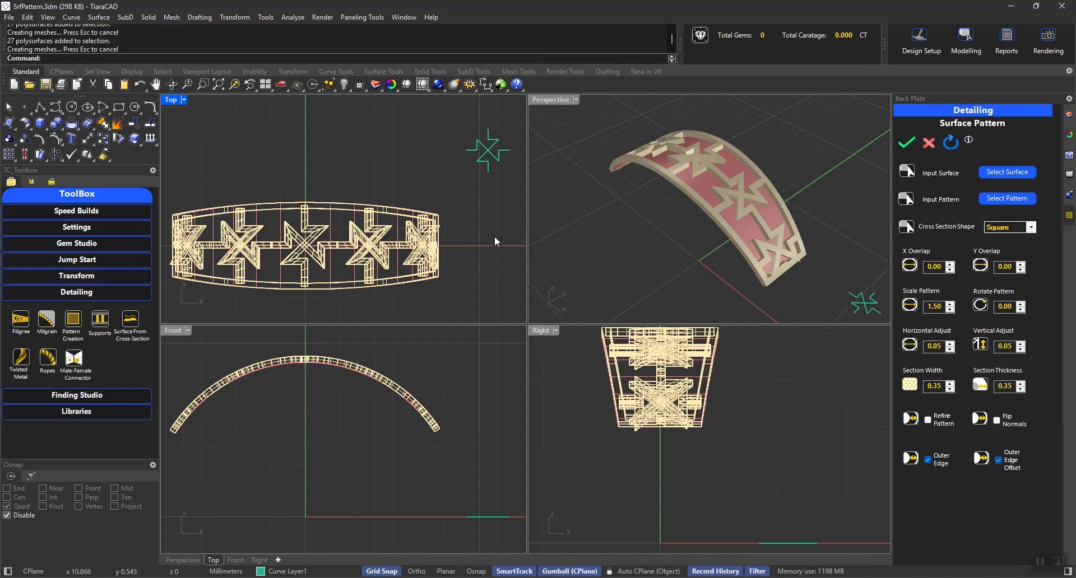
key(ctrl+a)
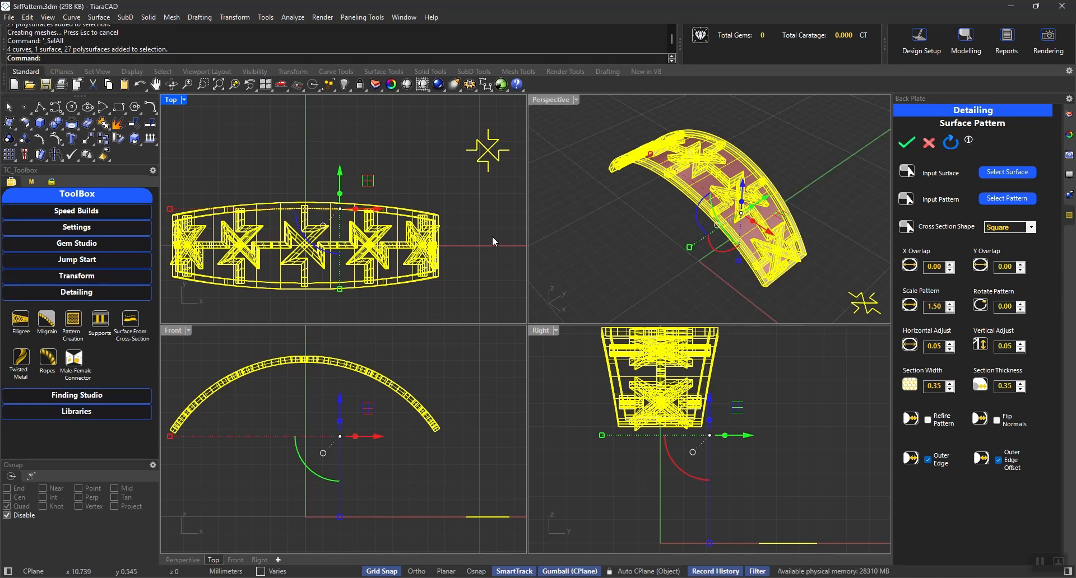
key(ctrl+h)
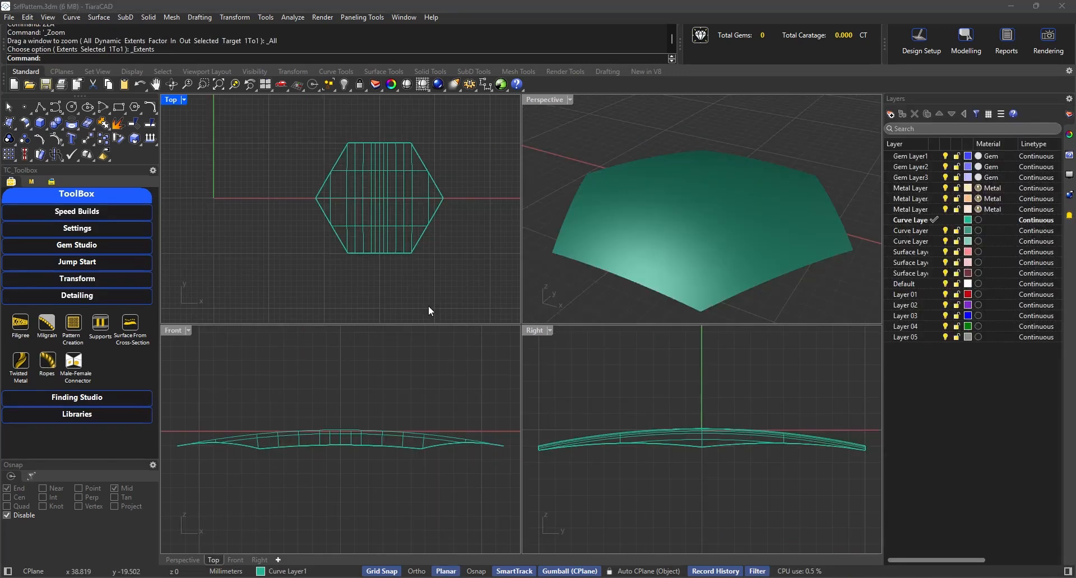
- Open the Jali surface library and list the Jali Solid patterns sorted A-Z
right_drag(638, 216, 688, 218)
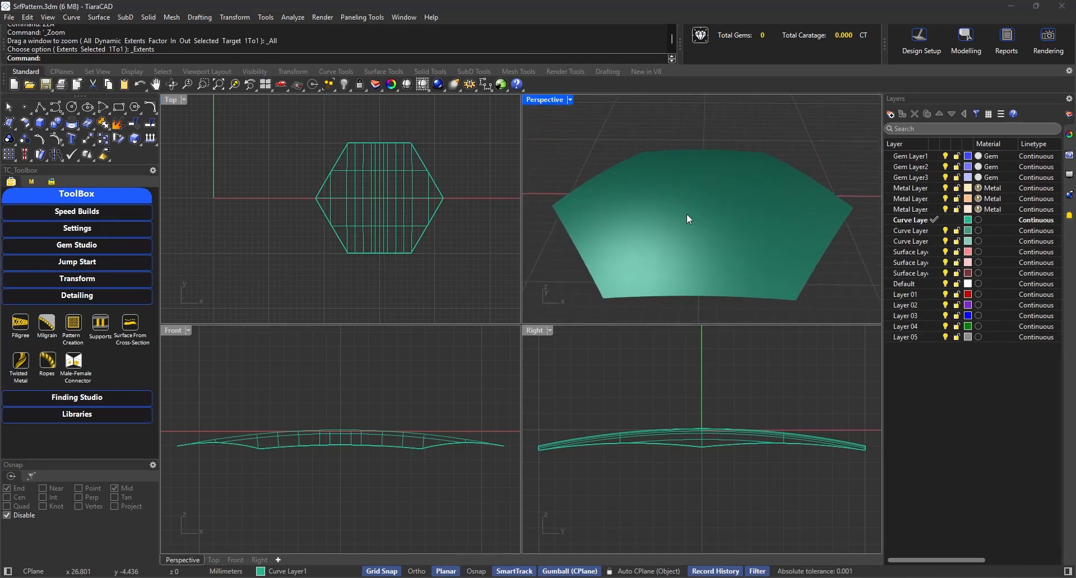
click(73, 297)
click(57, 330)
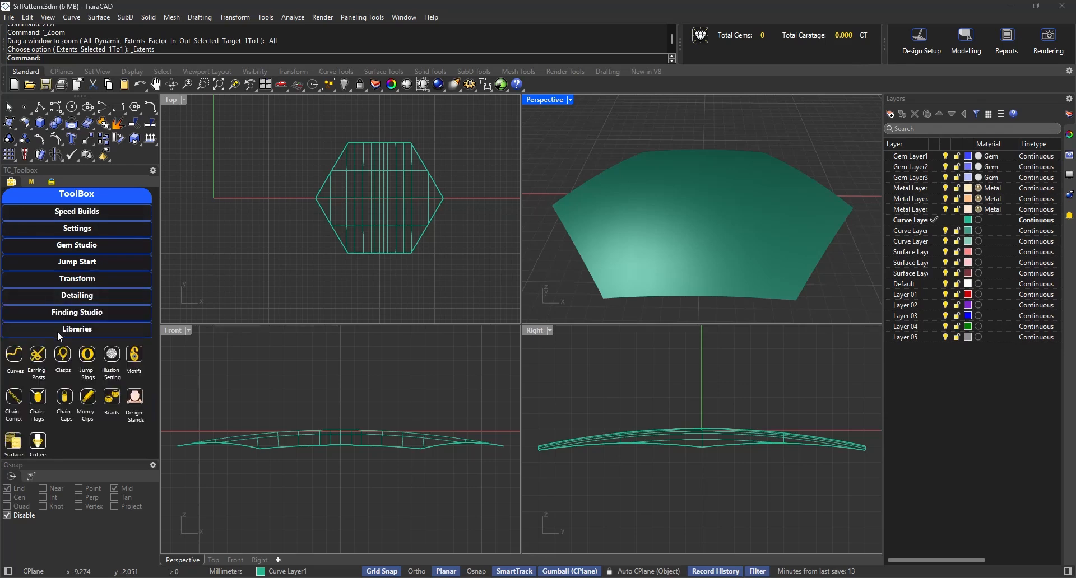
click(12, 443)
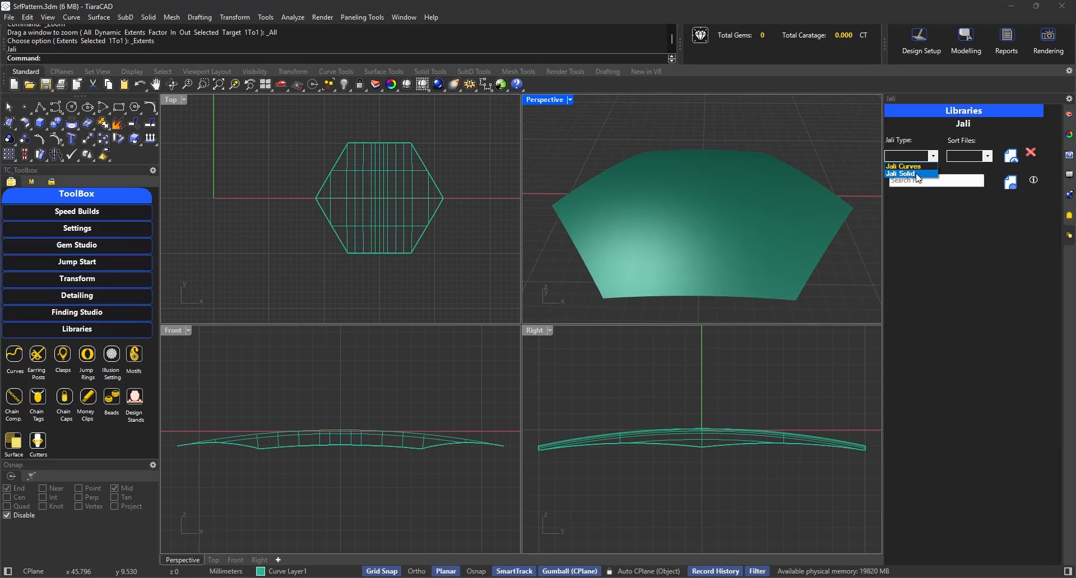
click(916, 177)
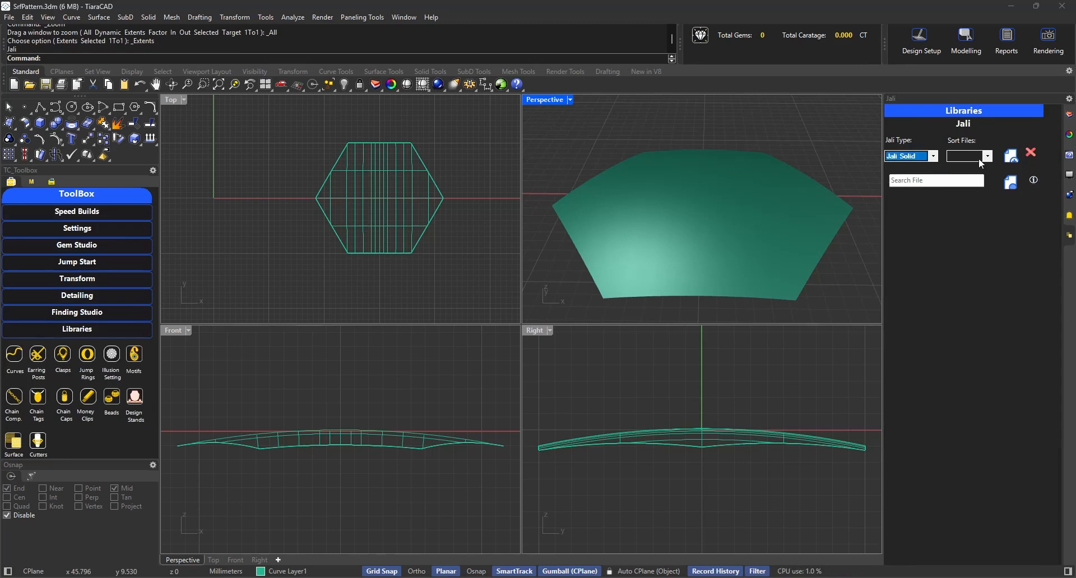
click(978, 158)
click(970, 166)
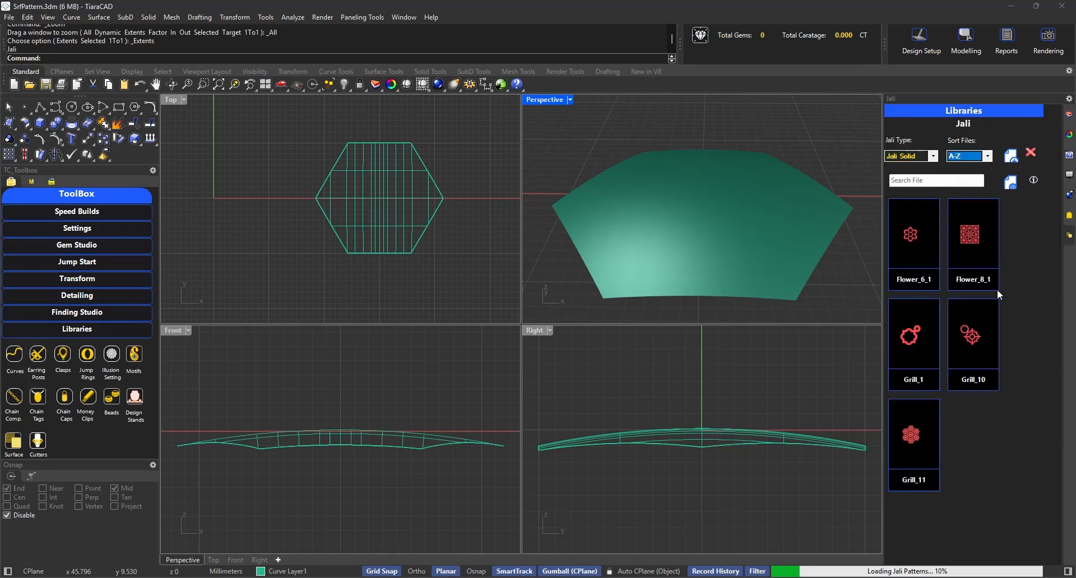
- Insert the Flower_6_1 solid pattern from the library and close the library
right_click(917, 235)
click(927, 241)
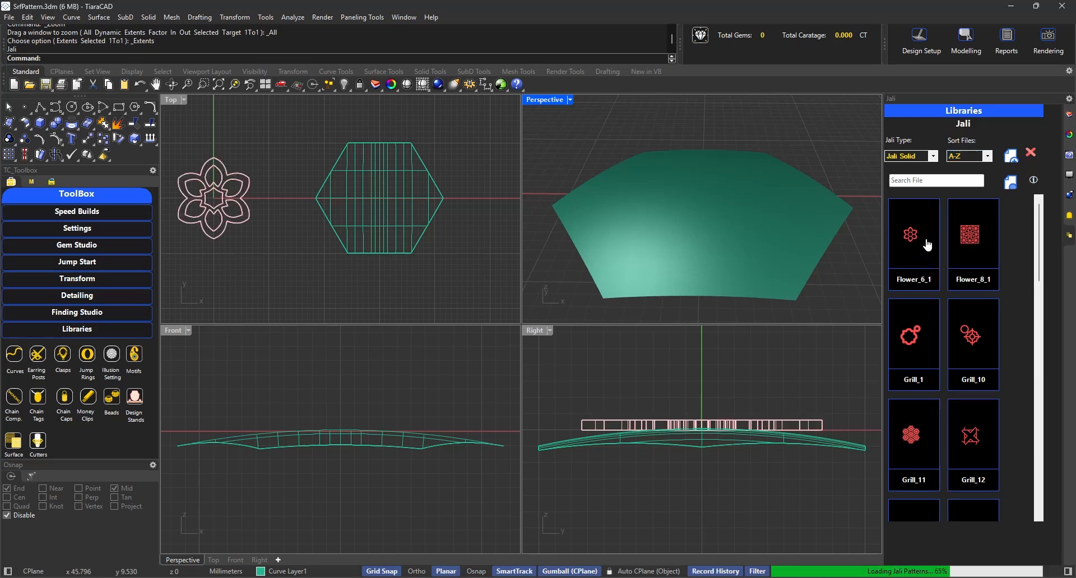
click(1029, 153)
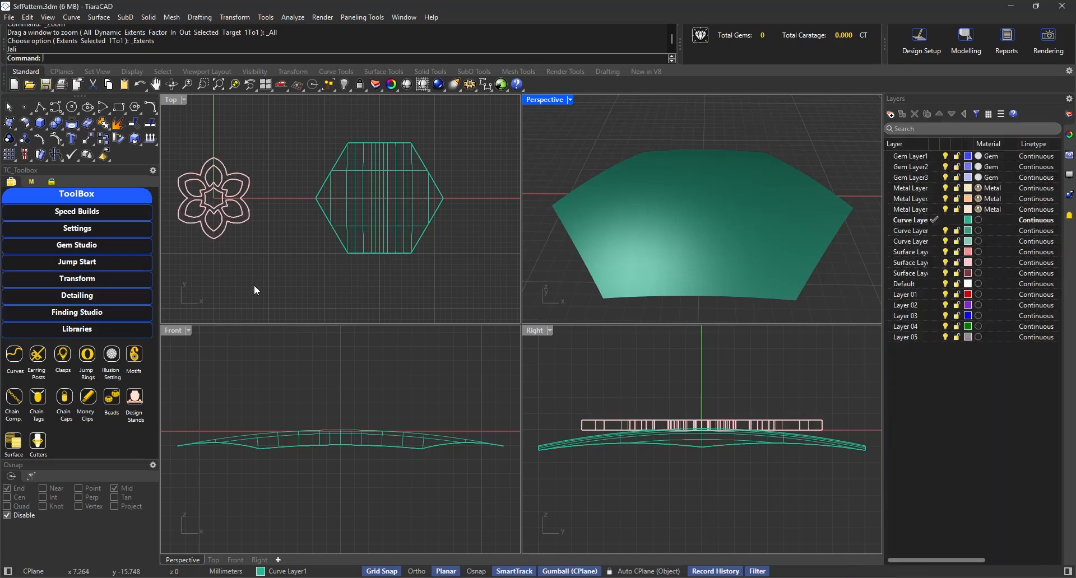
- Start the Surface Pattern tool with the curved hexagonal surface as input surface and the flower solid as input pattern
click(73, 297)
click(72, 325)
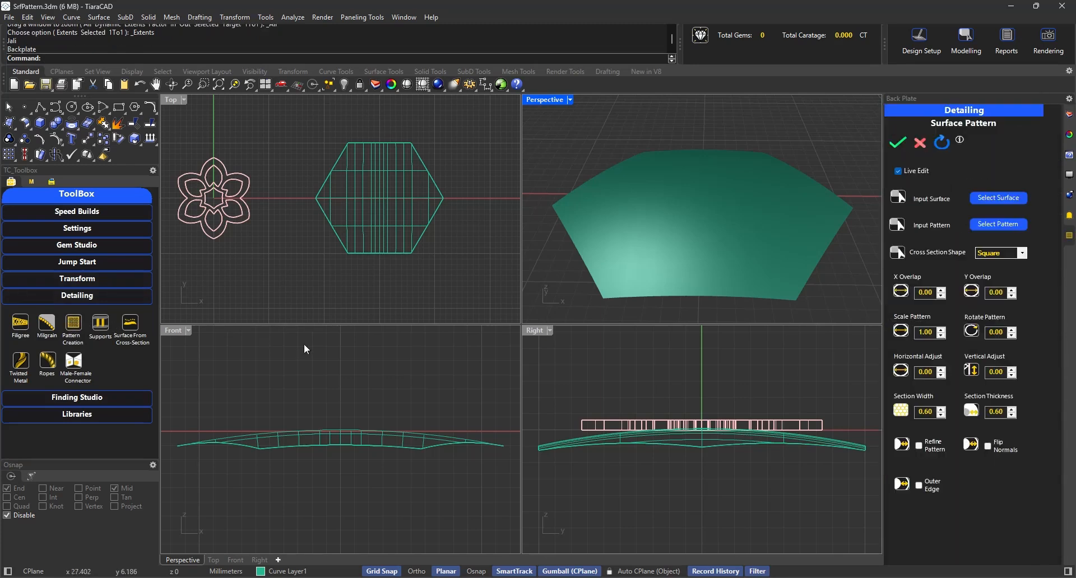
click(1002, 201)
click(807, 203)
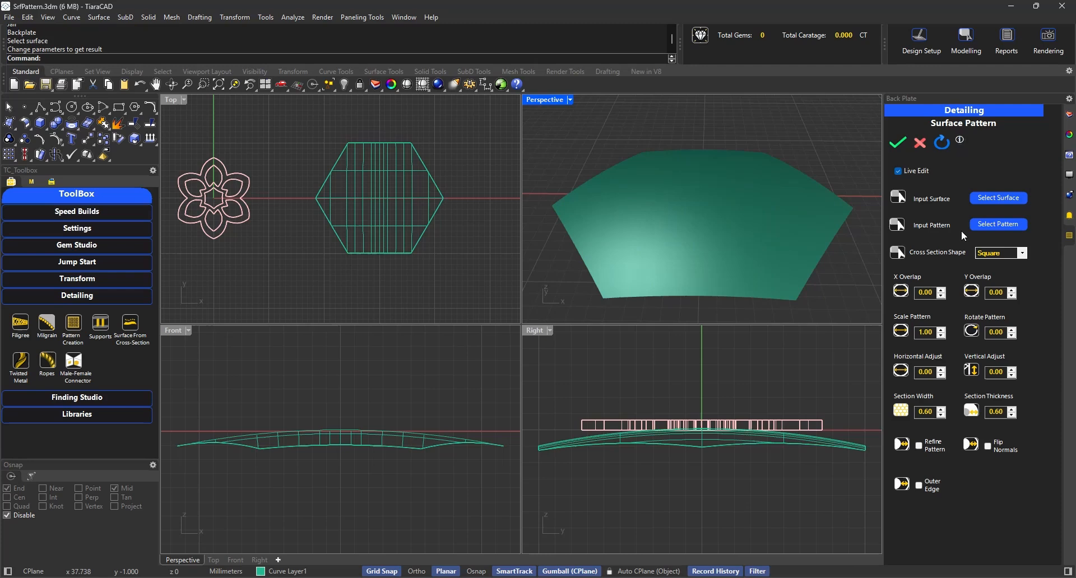
click(1005, 226)
click(215, 189)
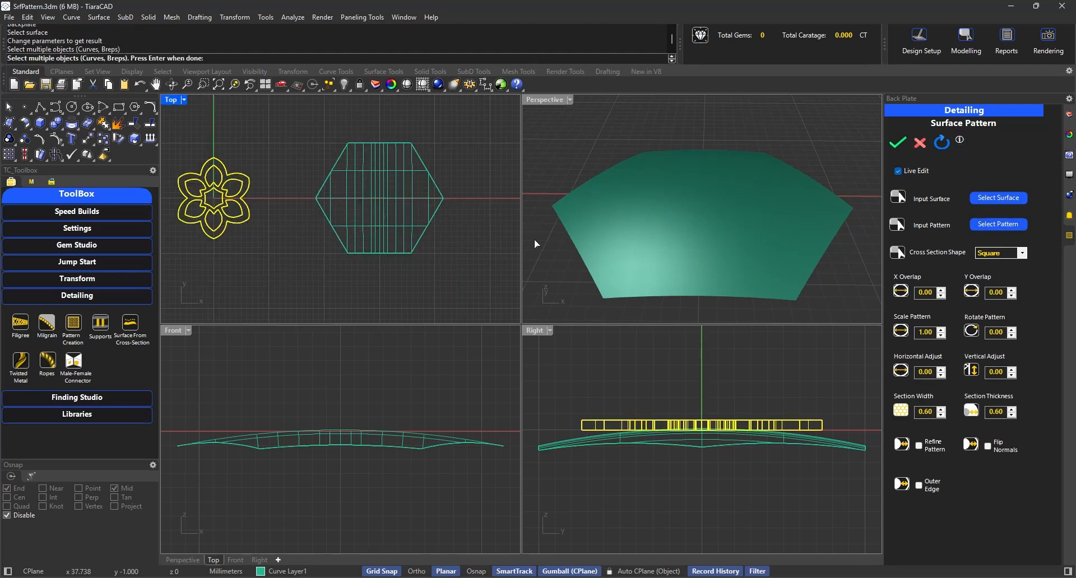
right_click(392, 223)
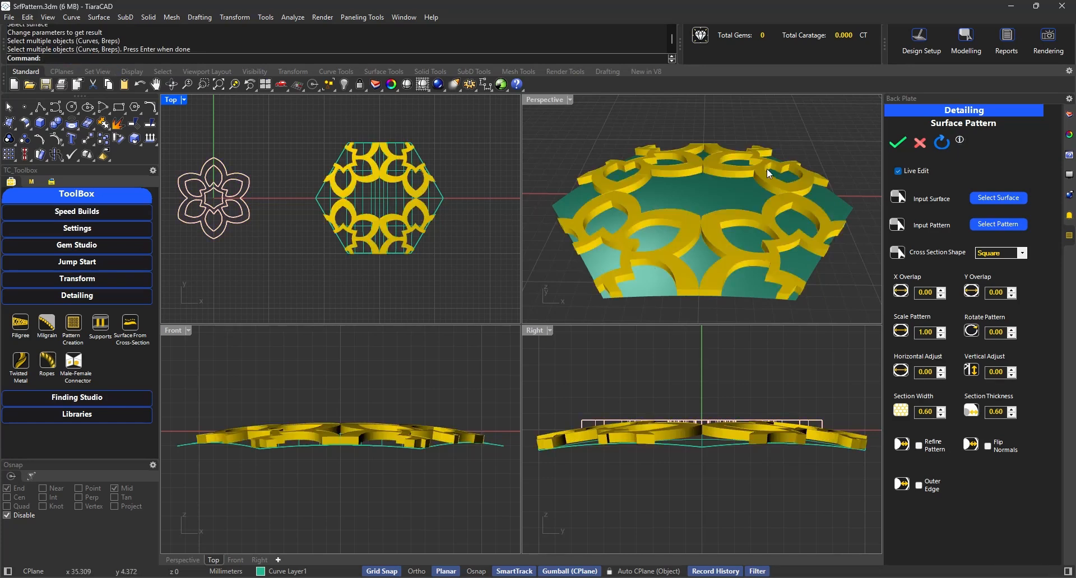
right_drag(768, 174, 765, 253)
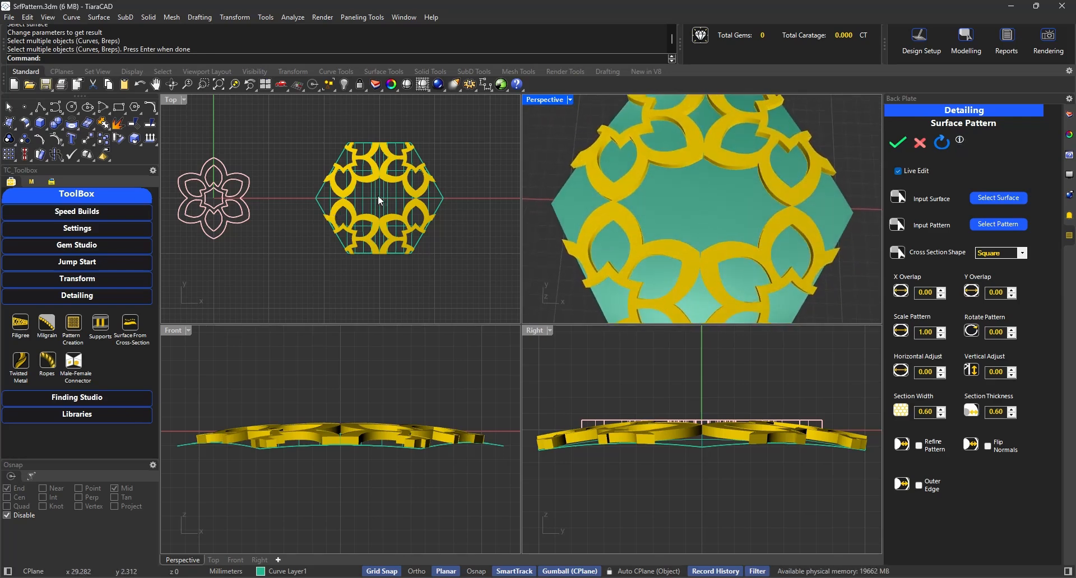
- Measure the bounding box dimensions of the original flower solid
click(237, 216)
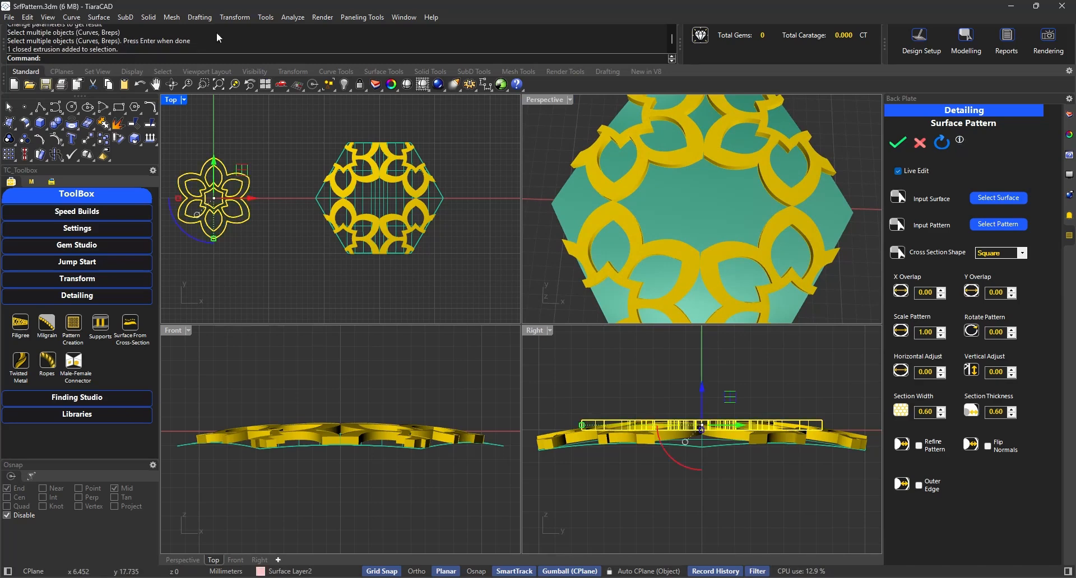
click(285, 18)
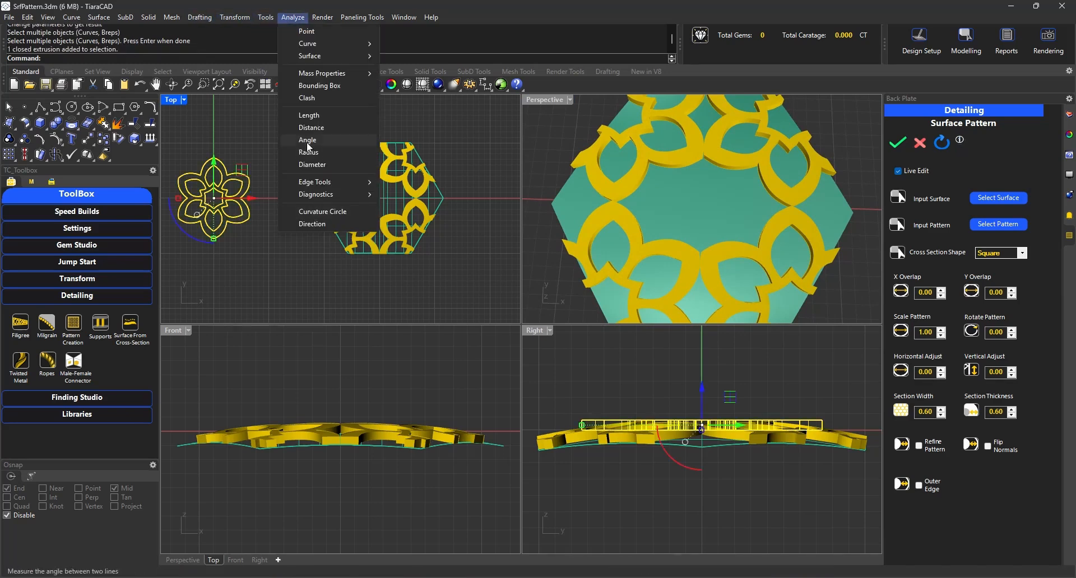
click(307, 89)
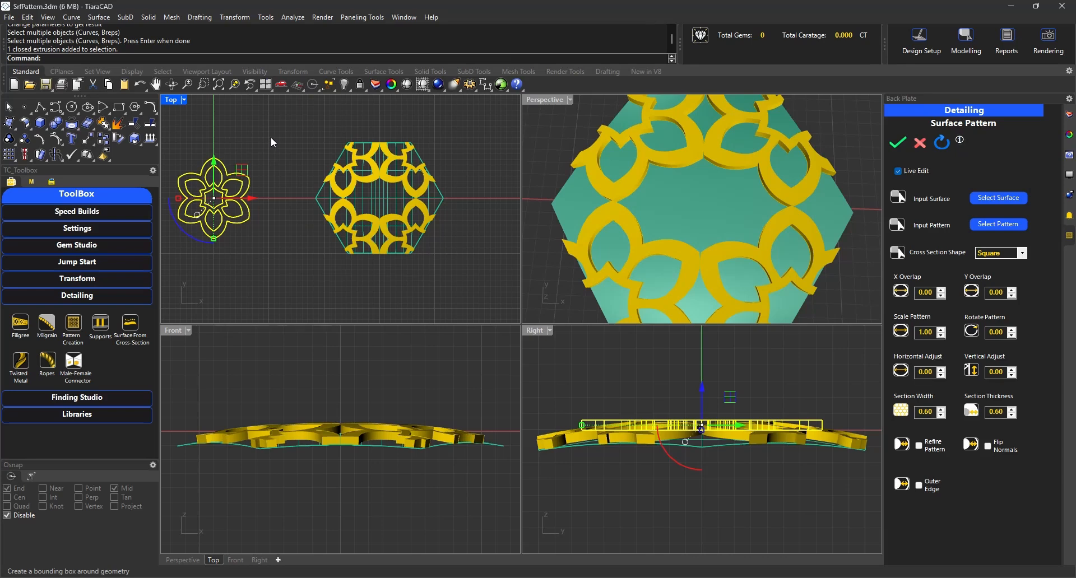
key(Return)
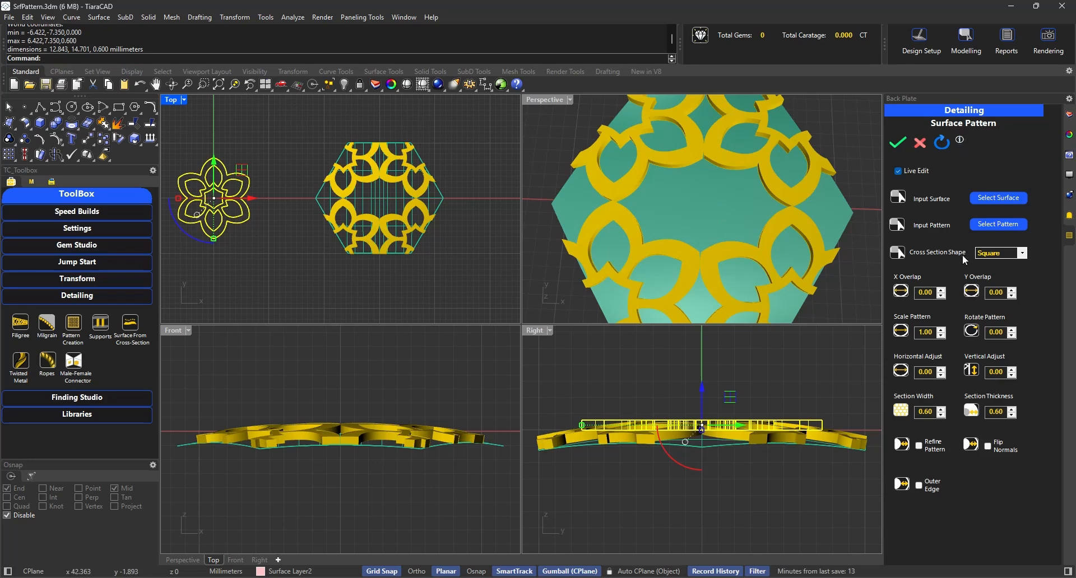
- Set the pattern's horizontal adjustment to 6.40 and its vertical adjustment to 7.35
click(922, 373)
text(6.4)
click(995, 374)
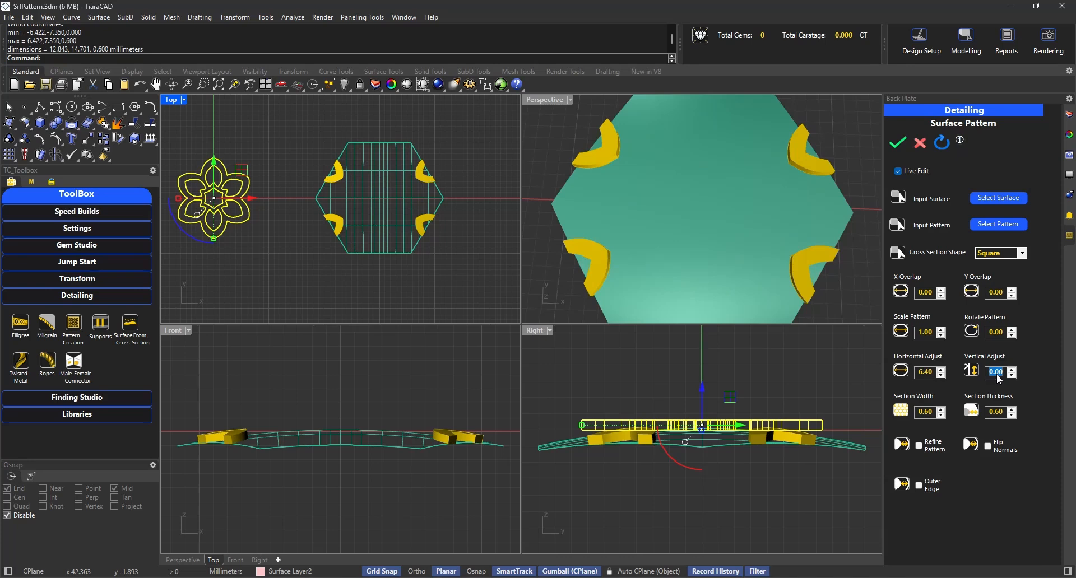
text(7)
key(Return)
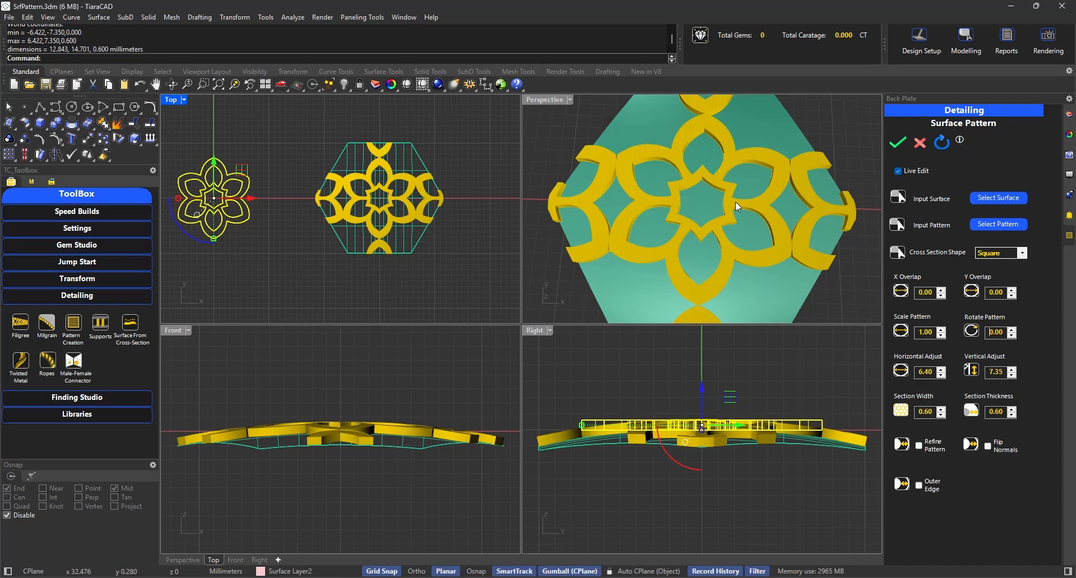
- Examine the previewed pattern on the hexagonal surface and compare its shape with the original flower solid
right_drag(734, 230, 653, 161)
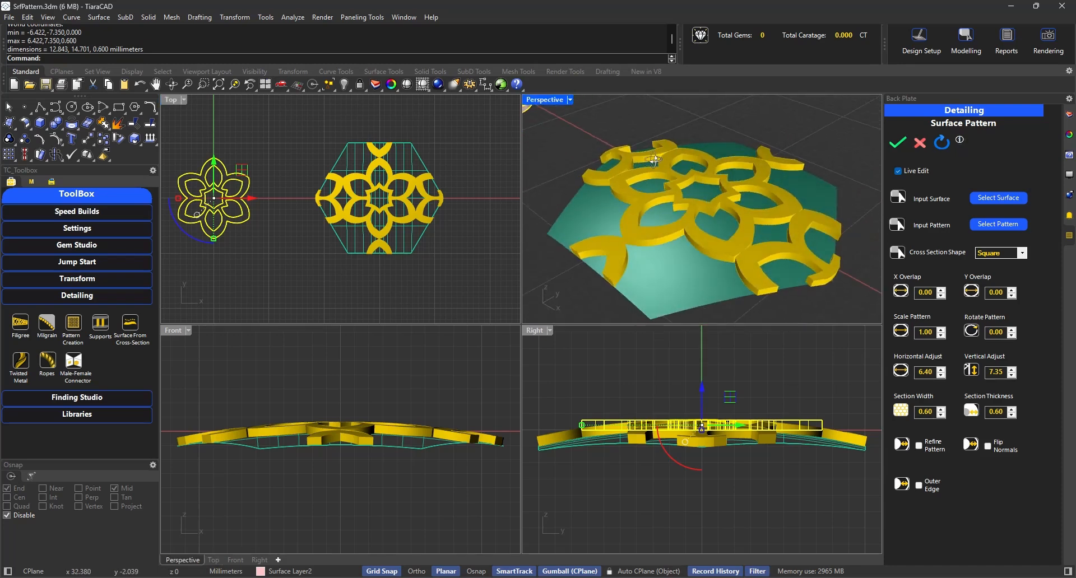
click(544, 243)
scroll(640, 247, down, 2)
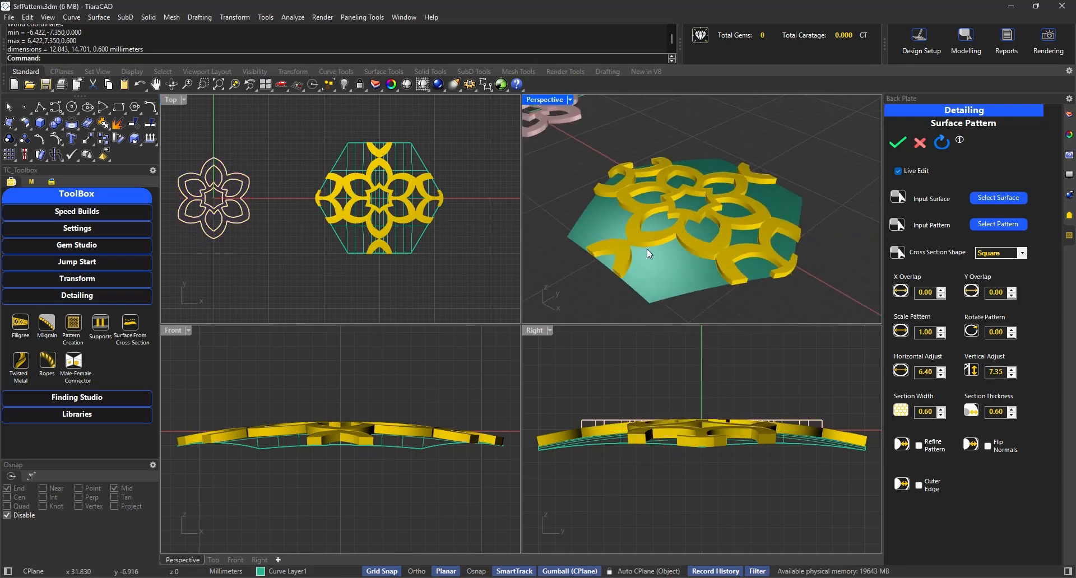
shift+right_drag(620, 220, 738, 272)
scroll(605, 172, up, 3)
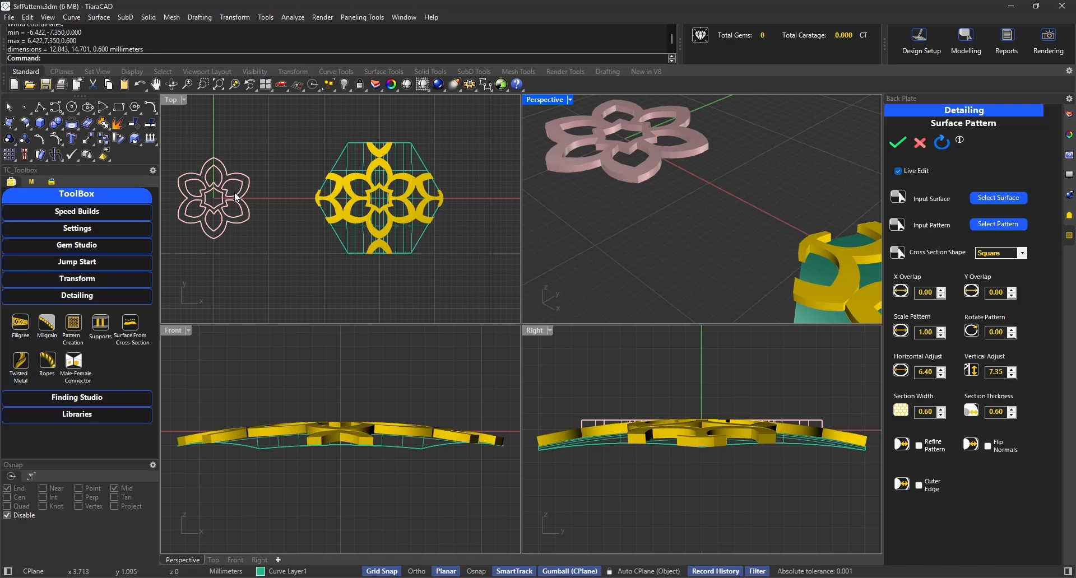
scroll(224, 194, up, 5)
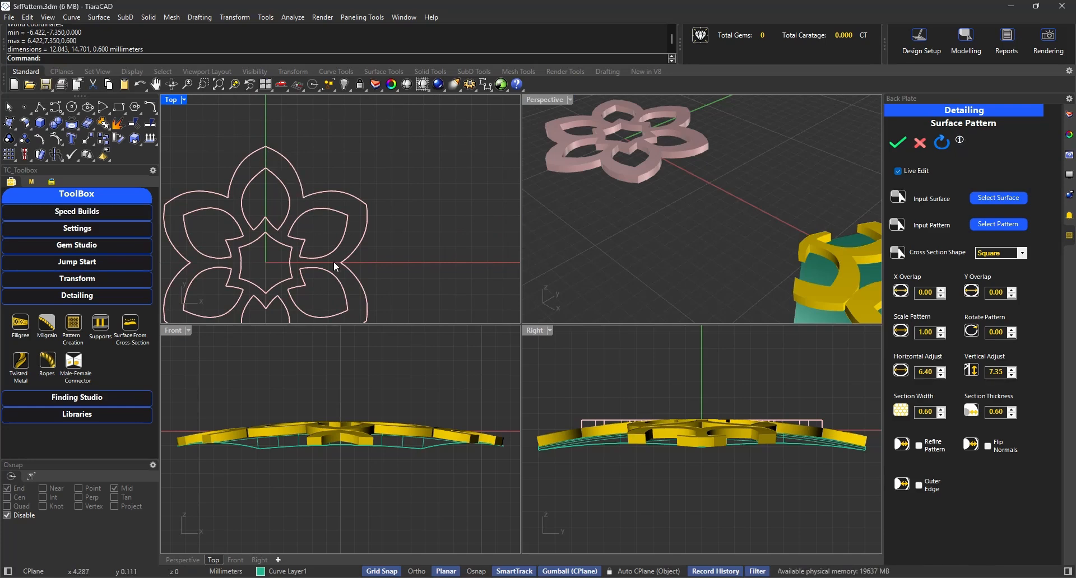
scroll(322, 245, down, 4)
right_drag(377, 259, 303, 220)
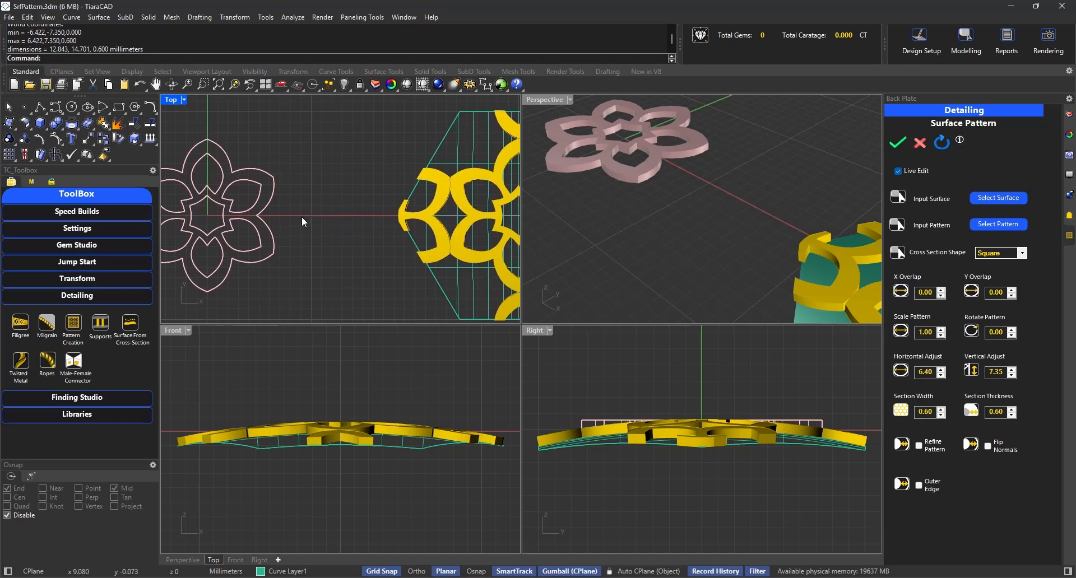
scroll(302, 220, down, 2)
right_drag(367, 228, 333, 232)
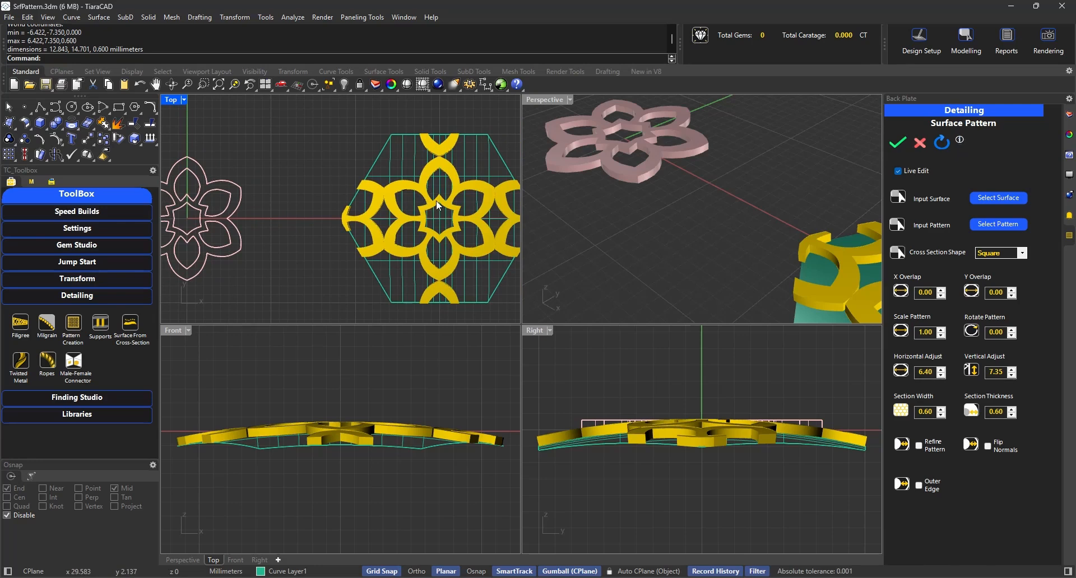
right_drag(436, 240, 399, 236)
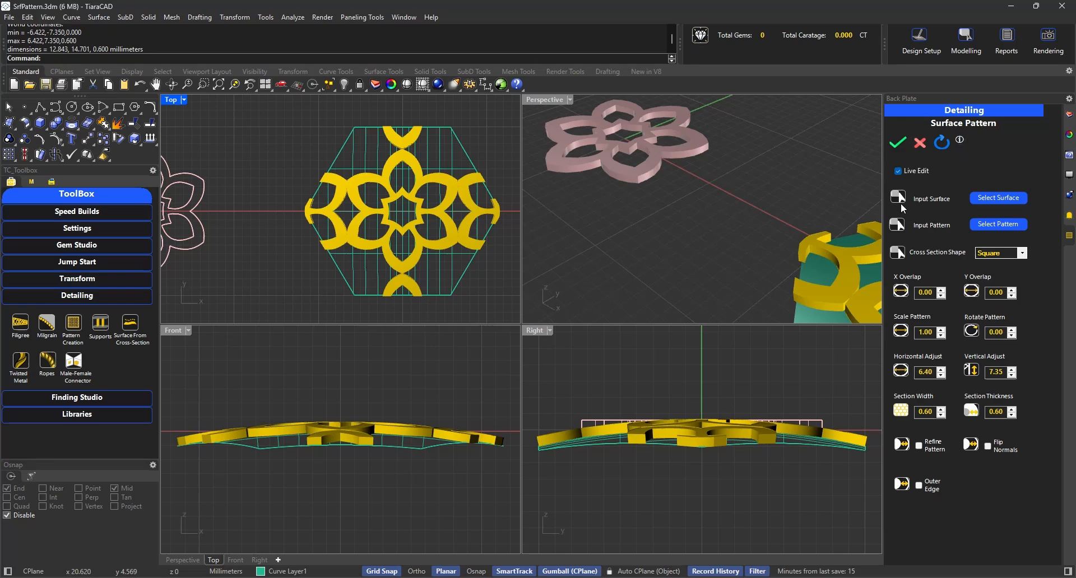
- Generate the flower pattern solids on the hexagonal surface and check how they select together
click(899, 144)
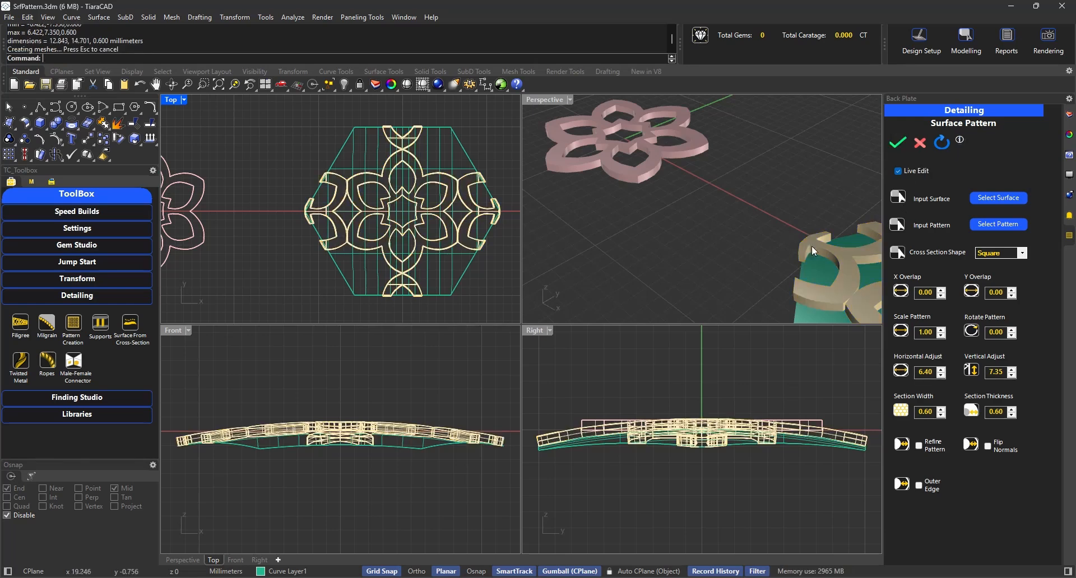
scroll(811, 245, up, 6)
click(668, 227)
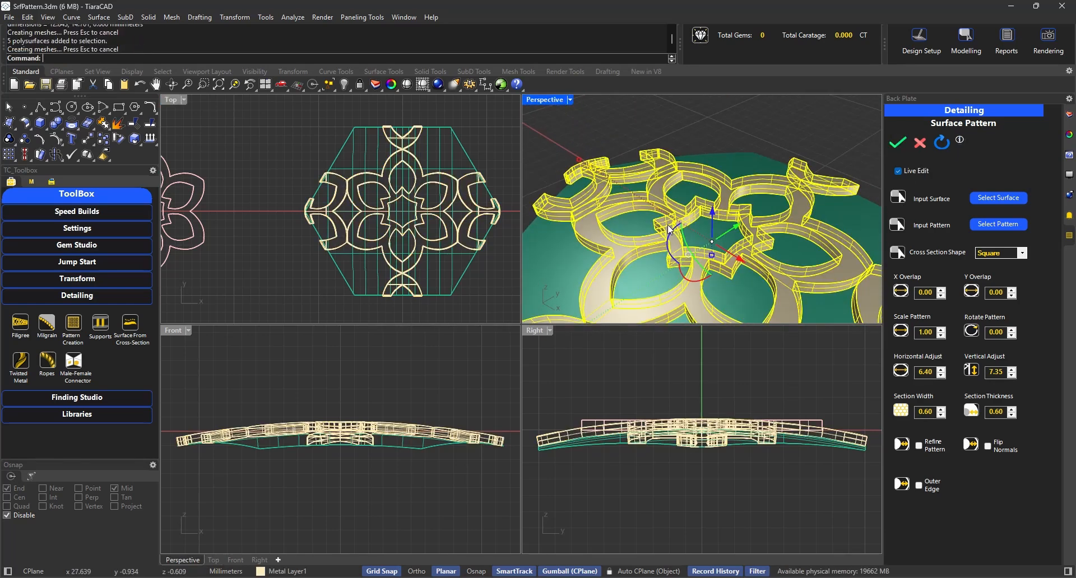
click(676, 130)
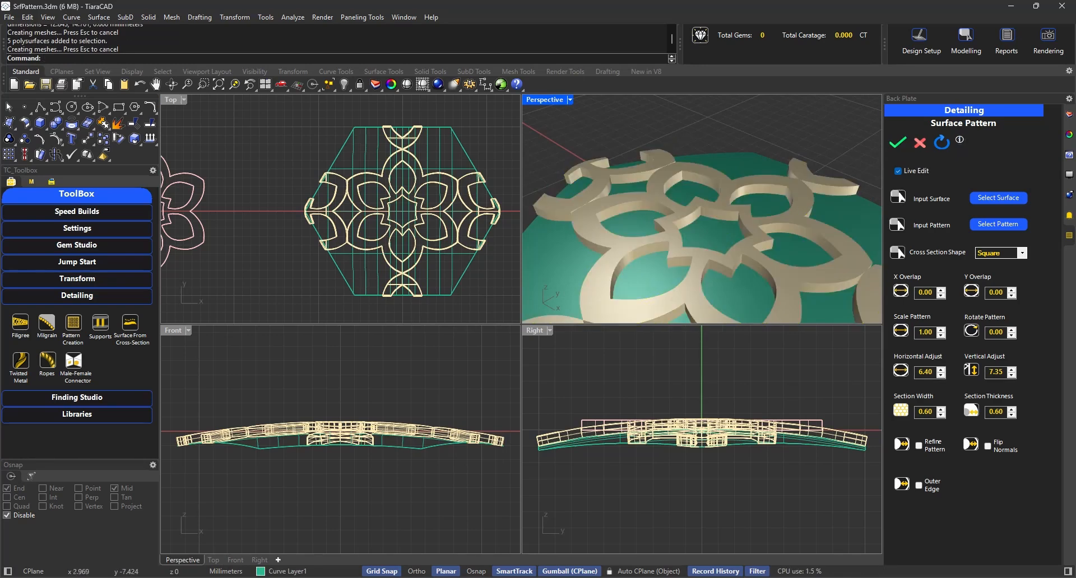